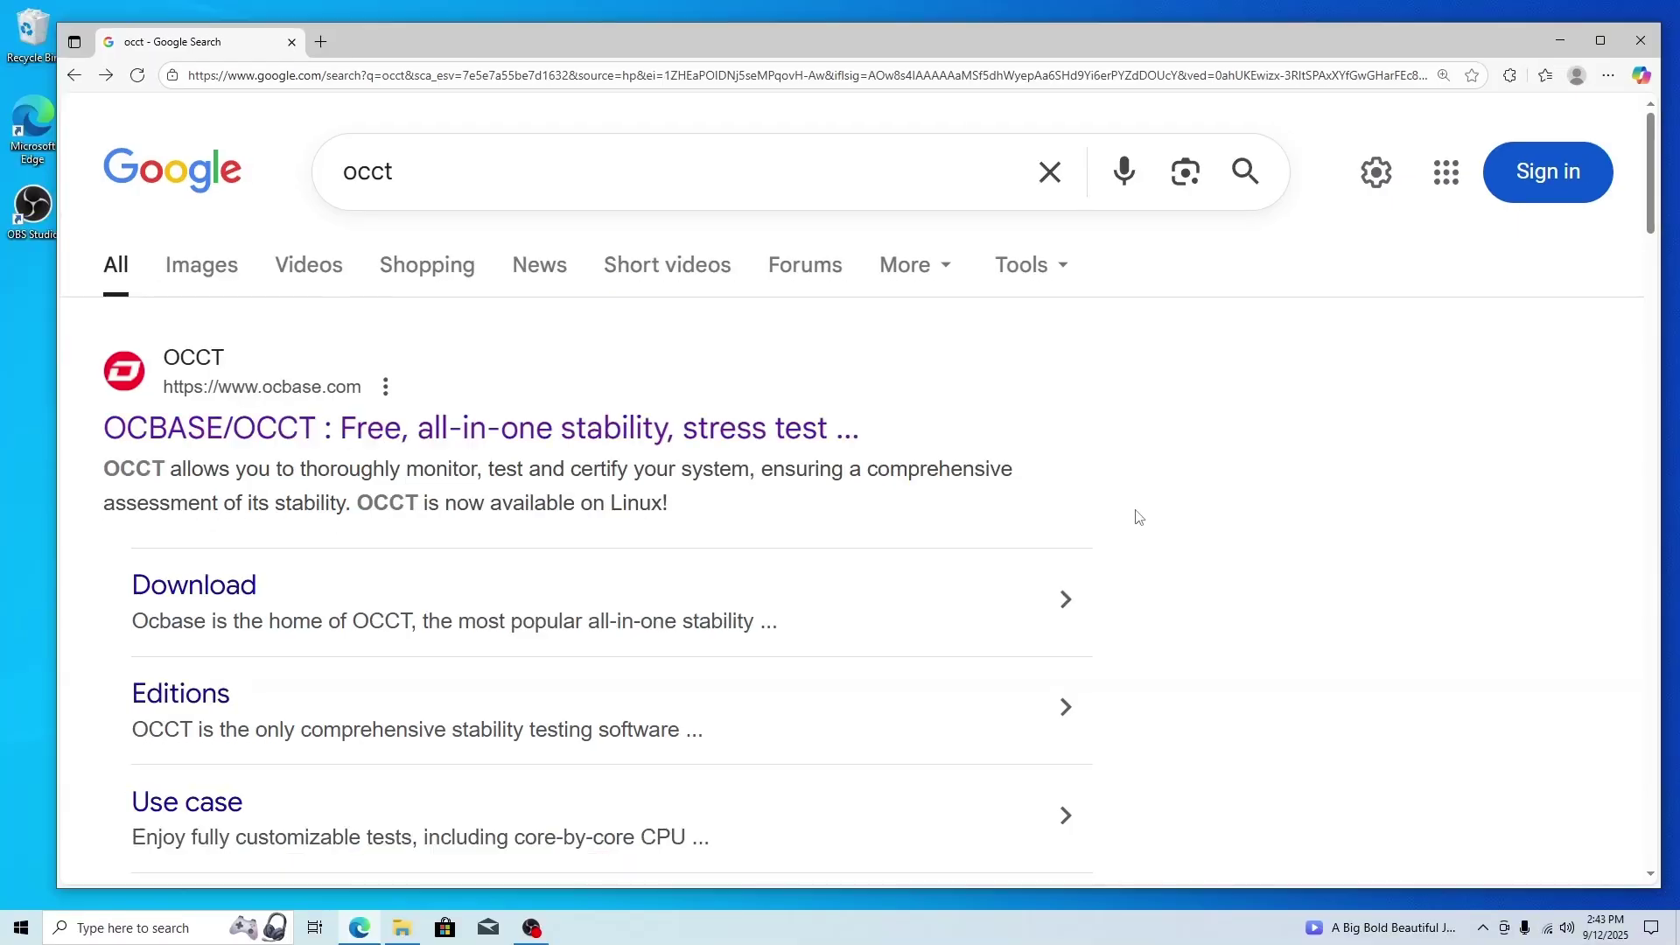
Zoom the Google results page for 'occt' to 200%
{"action": "key", "text": "ctrl+plus"}
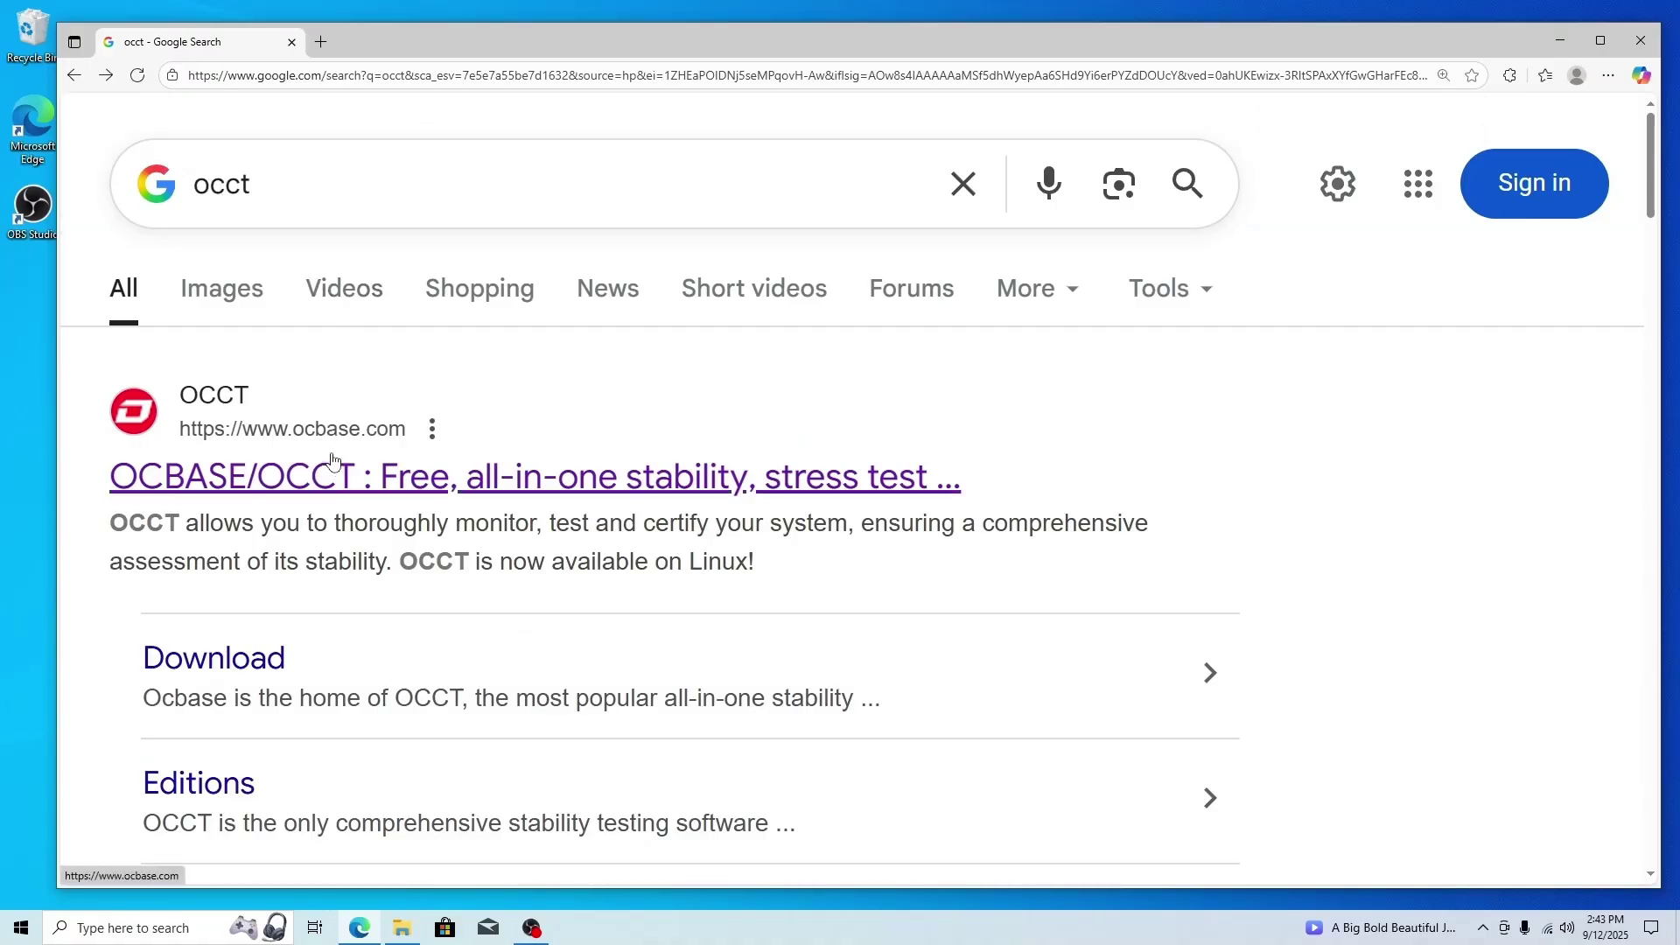
Open the ocbase.com OCCT site and compare the Pro, Enterprise and command-line Windows editions
{"action": "left_click", "coordinate": [337, 476]}
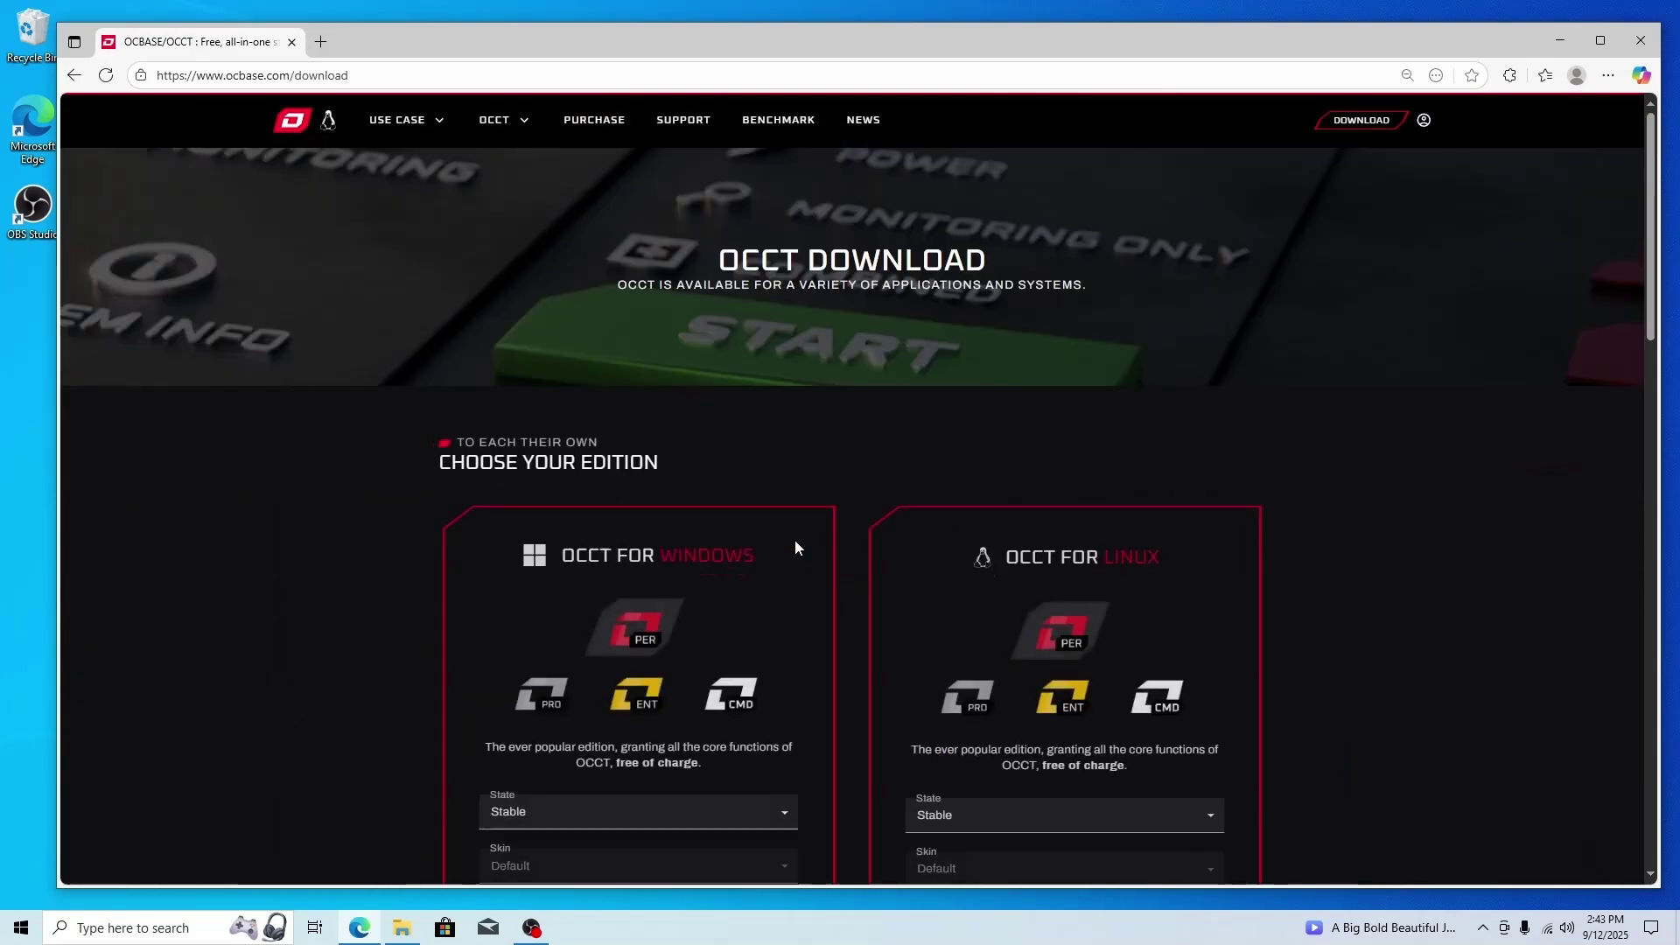
{"action": "scroll", "coordinate": [748, 472], "scroll_direction": "down", "scroll_amount": 3}
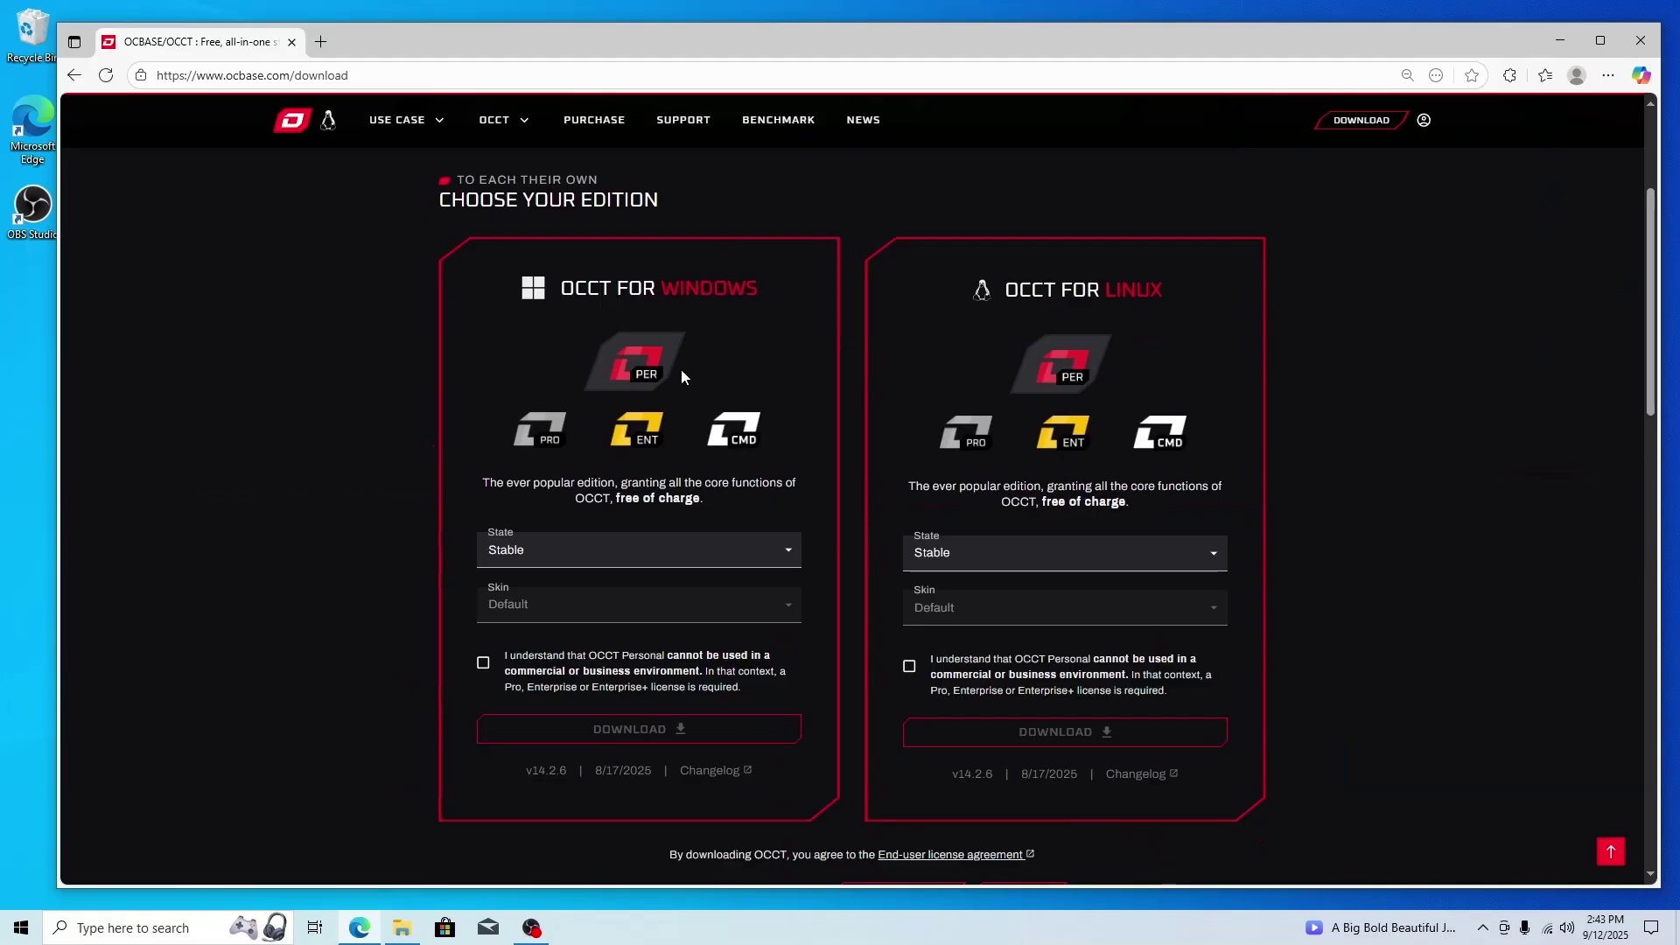
{"action": "left_click", "coordinate": [549, 435]}
{"action": "left_click", "coordinate": [637, 430]}
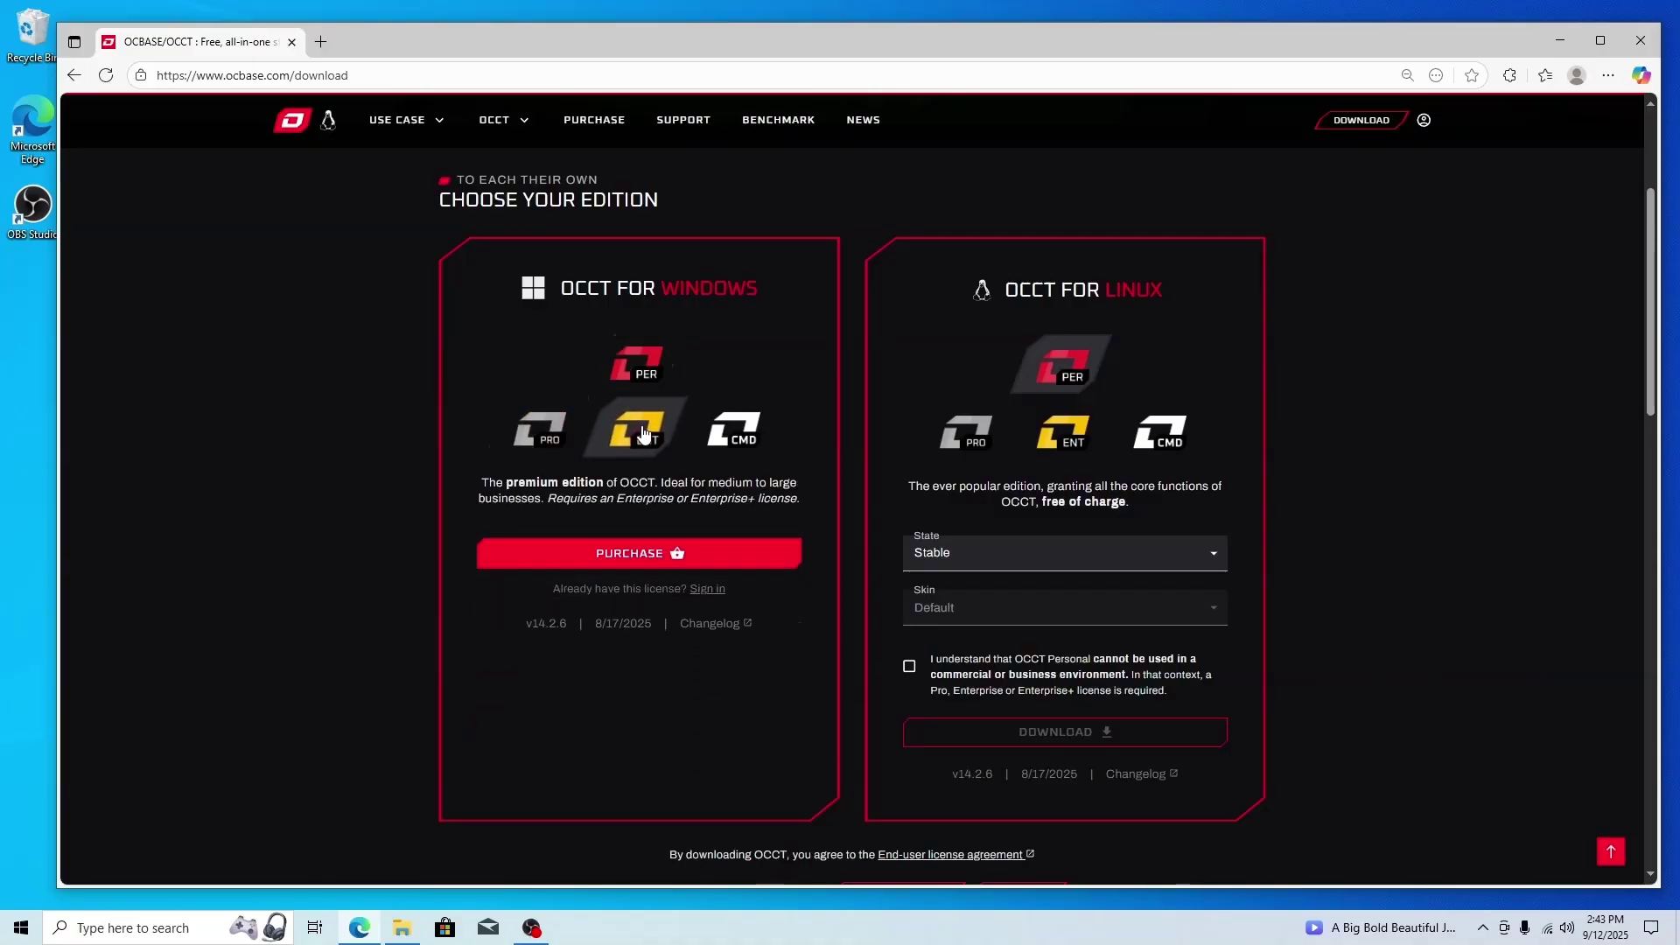
{"action": "left_click", "coordinate": [723, 435]}
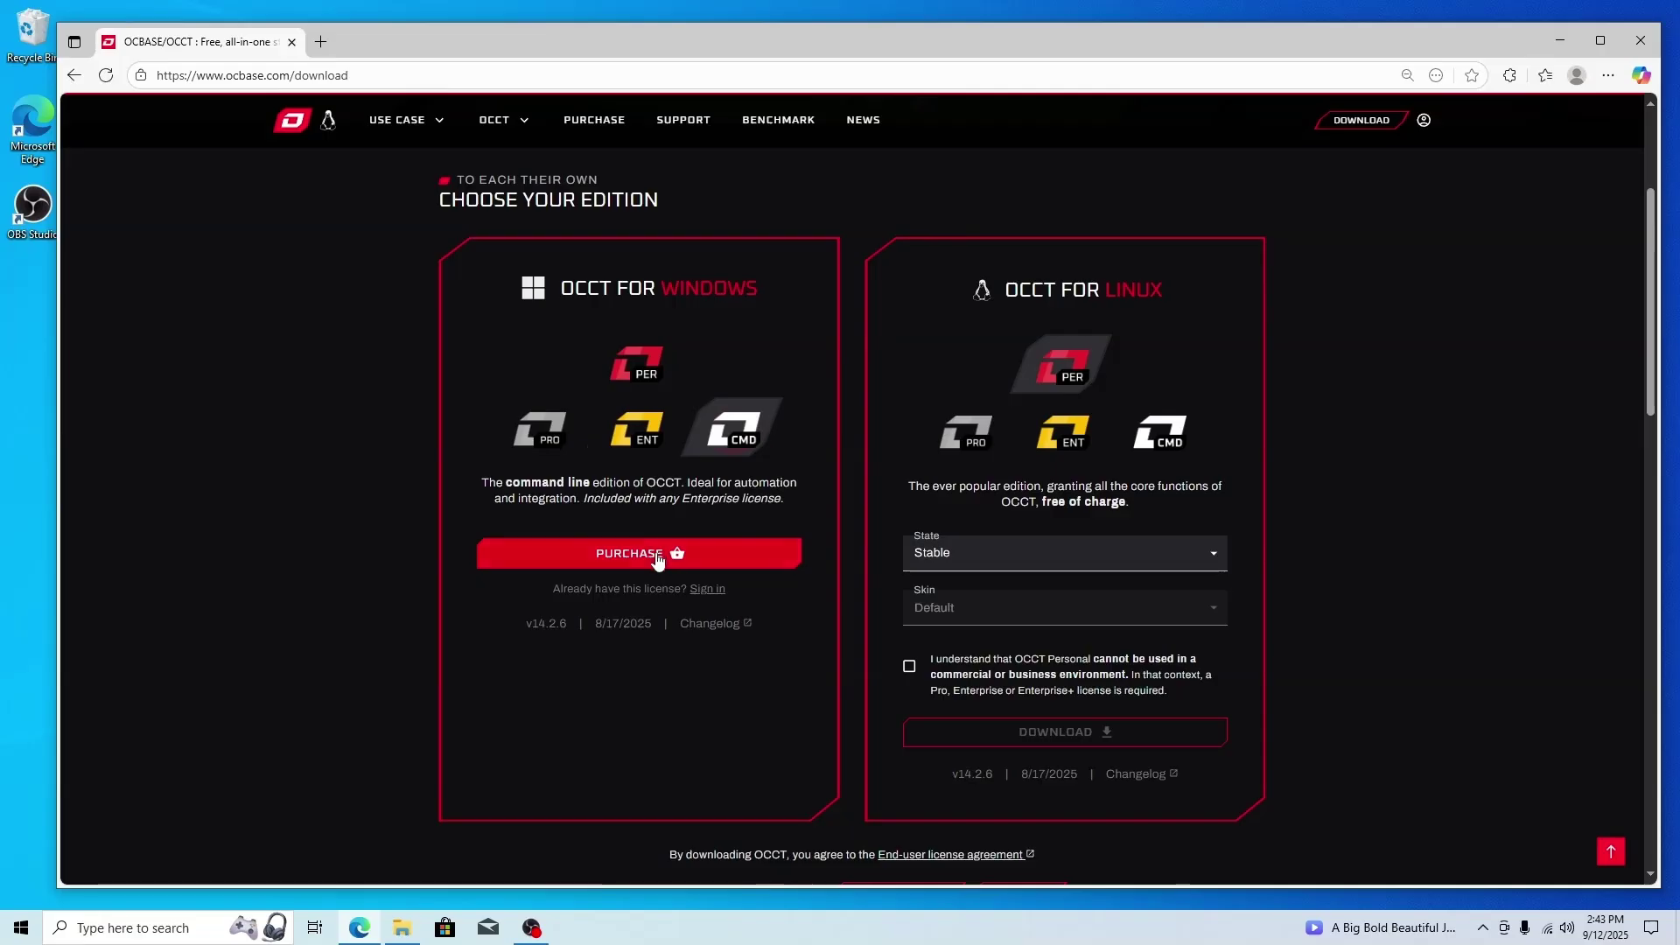
Select the free Personal edition with the Stable release state
{"action": "left_click", "coordinate": [647, 386]}
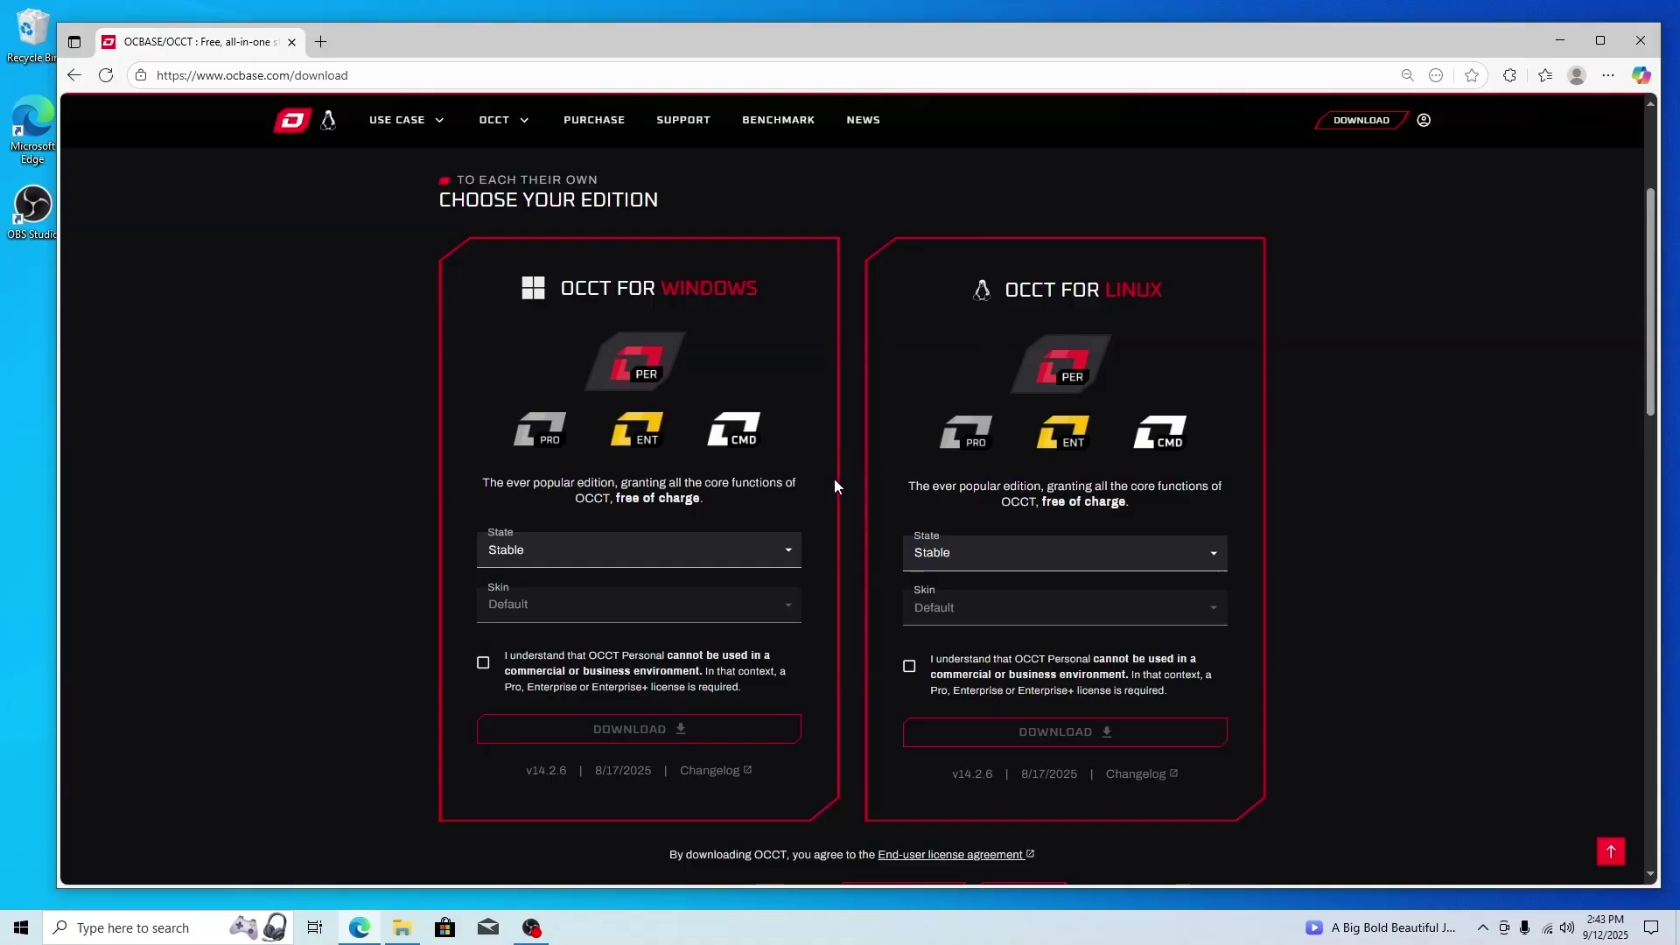
{"action": "left_click", "coordinate": [520, 553]}
{"action": "left_click", "coordinate": [546, 598]}
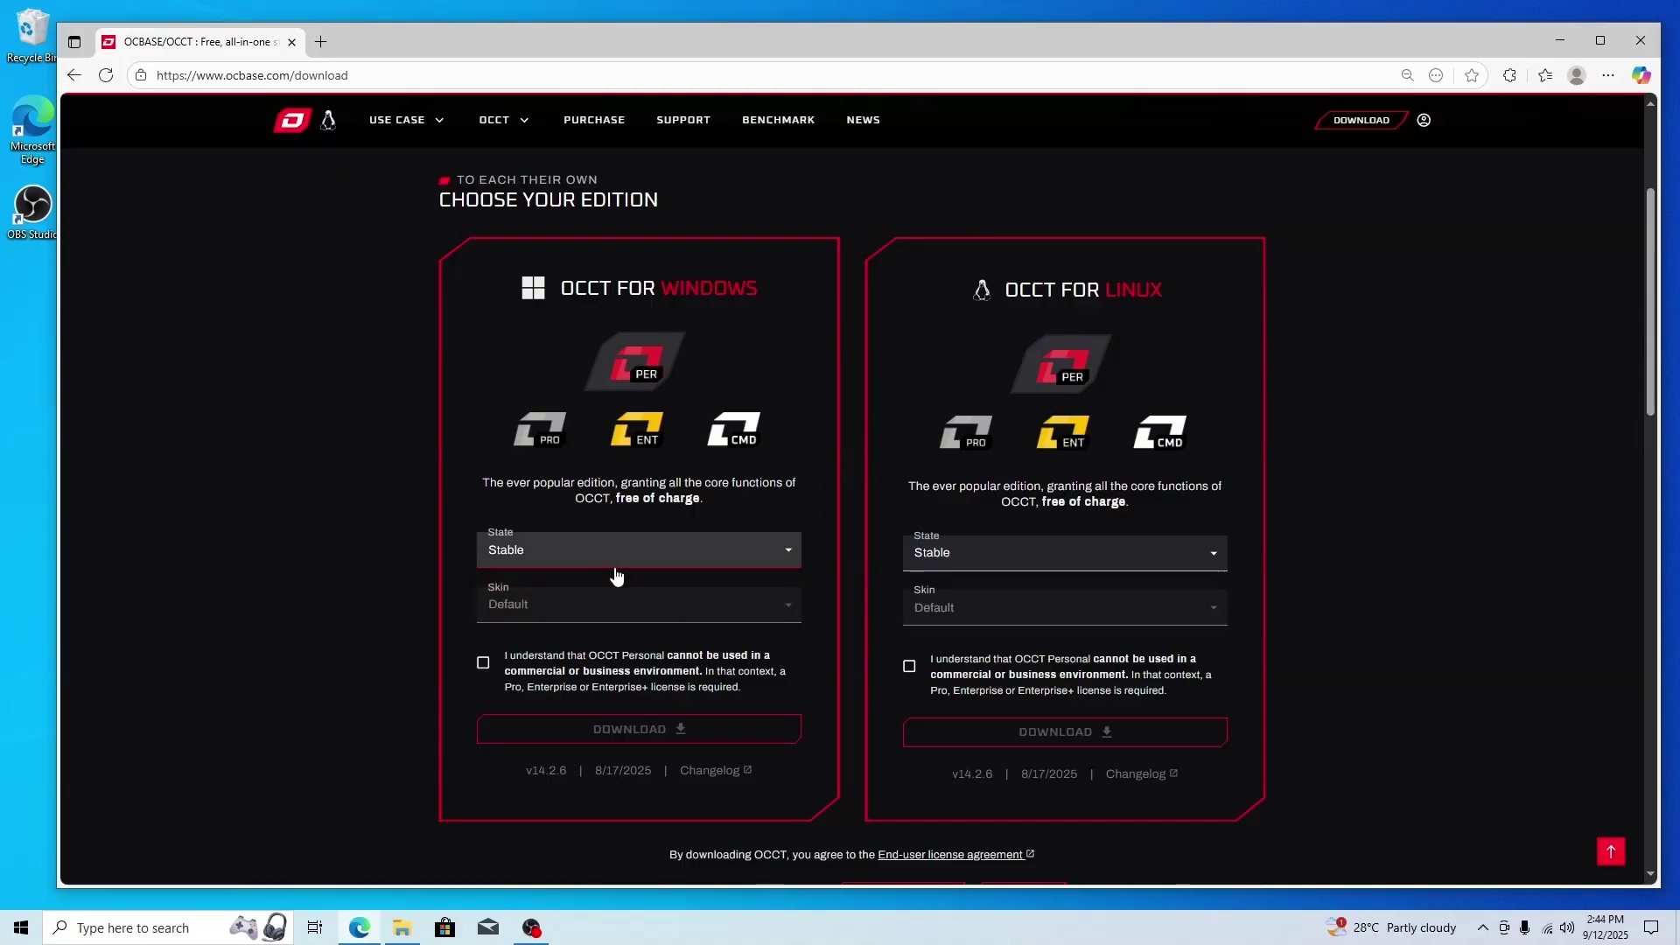
Acknowledge the Personal non-commercial terms, download OCCT for Windows and launch OCCT.exe
{"action": "left_click", "coordinate": [485, 672]}
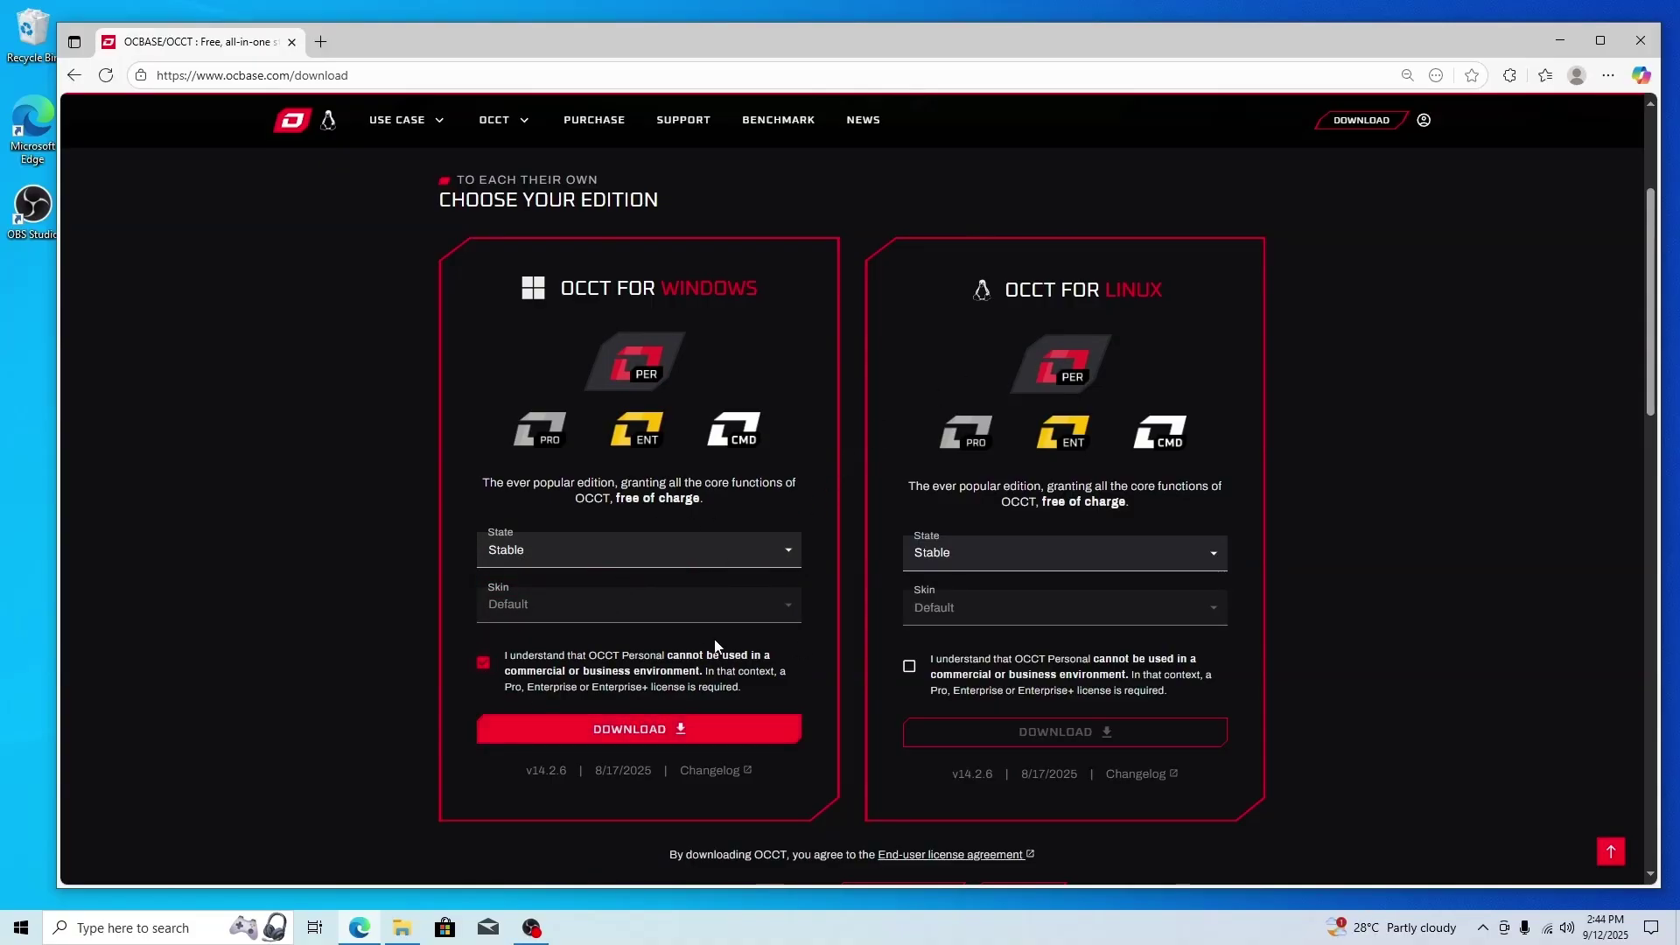
{"action": "left_click", "coordinate": [633, 732]}
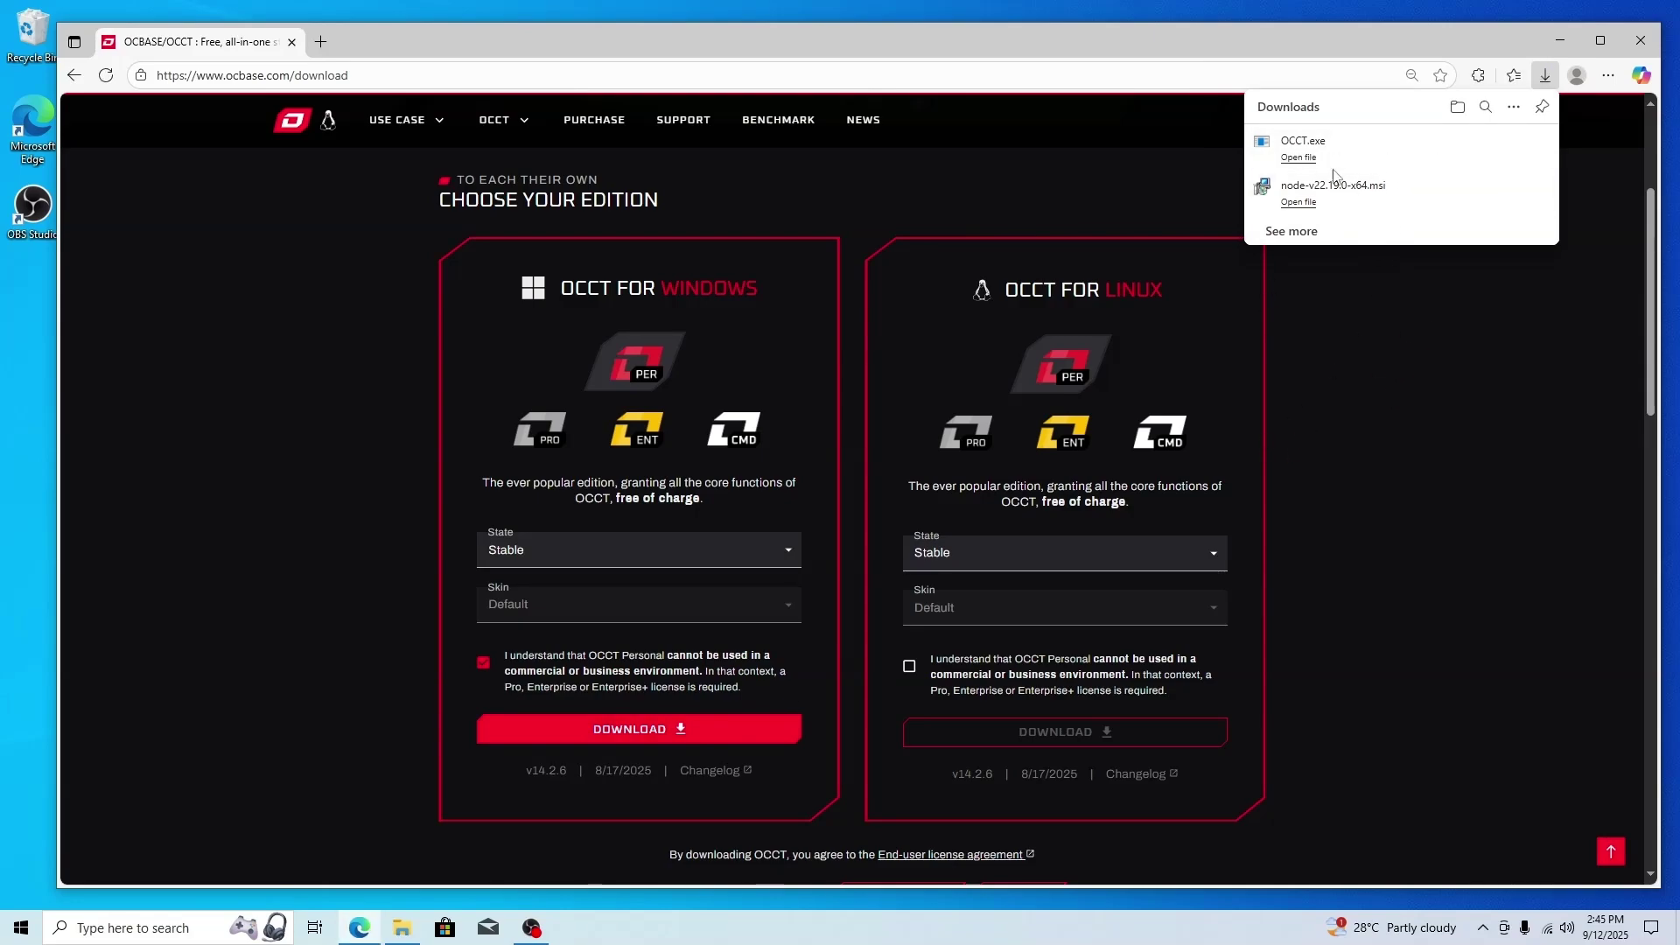
{"action": "left_click", "coordinate": [1298, 157]}
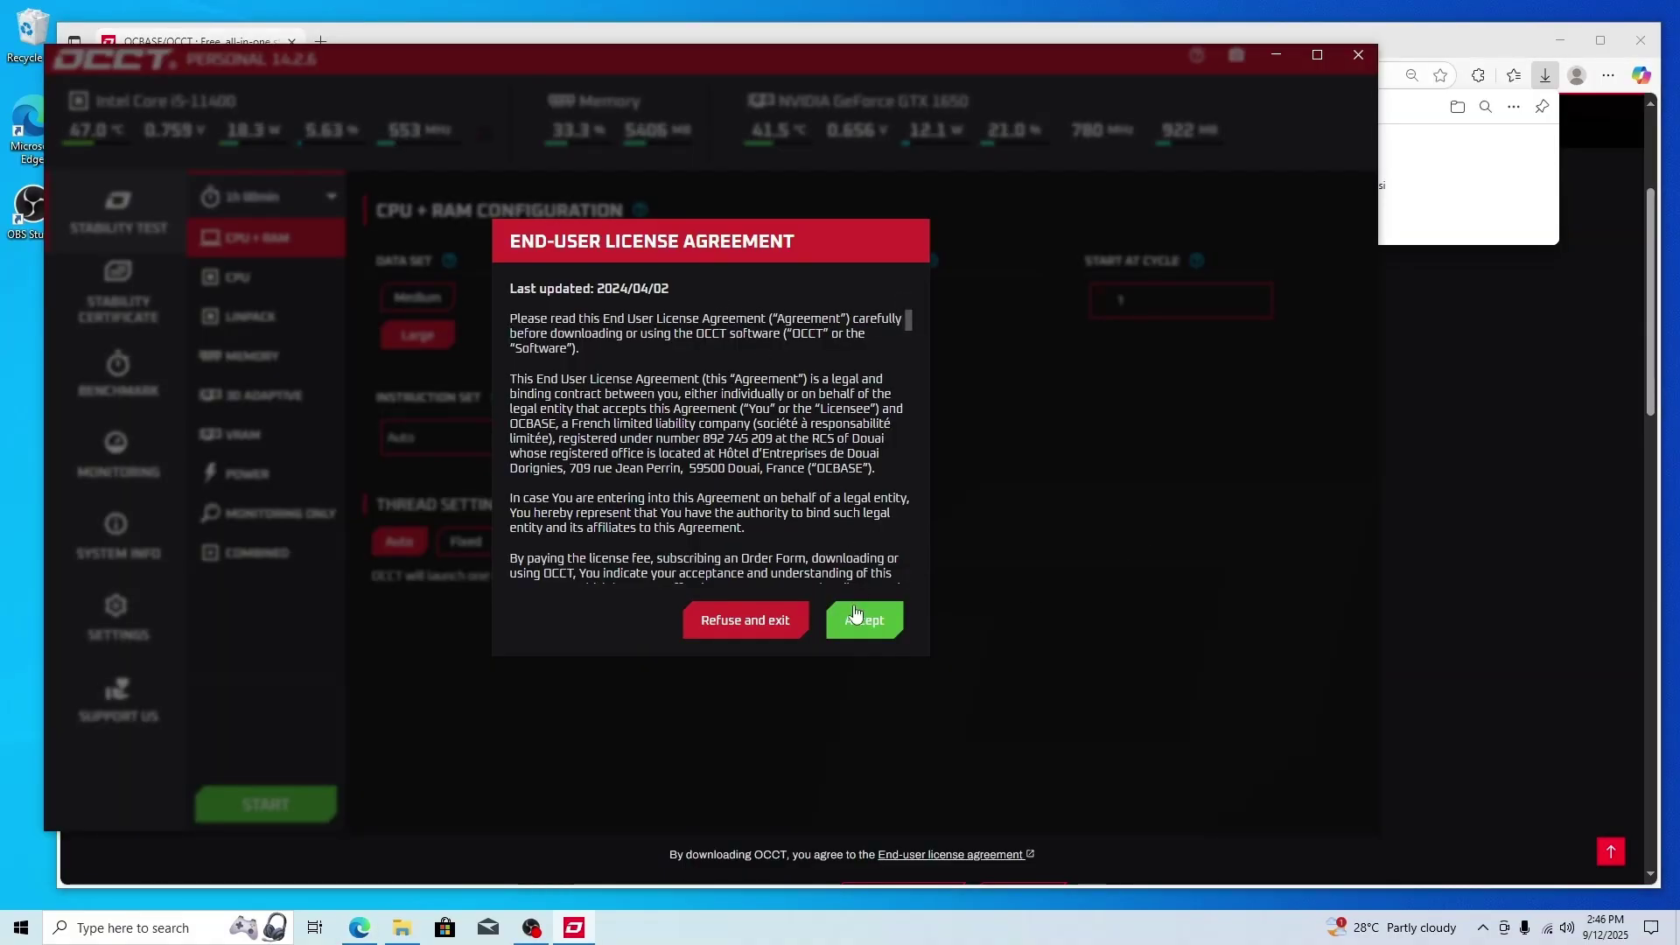
Accept the license agreement, then launch OCCT.exe via a Windows search for 'occt'
{"action": "left_click", "coordinate": [870, 629]}
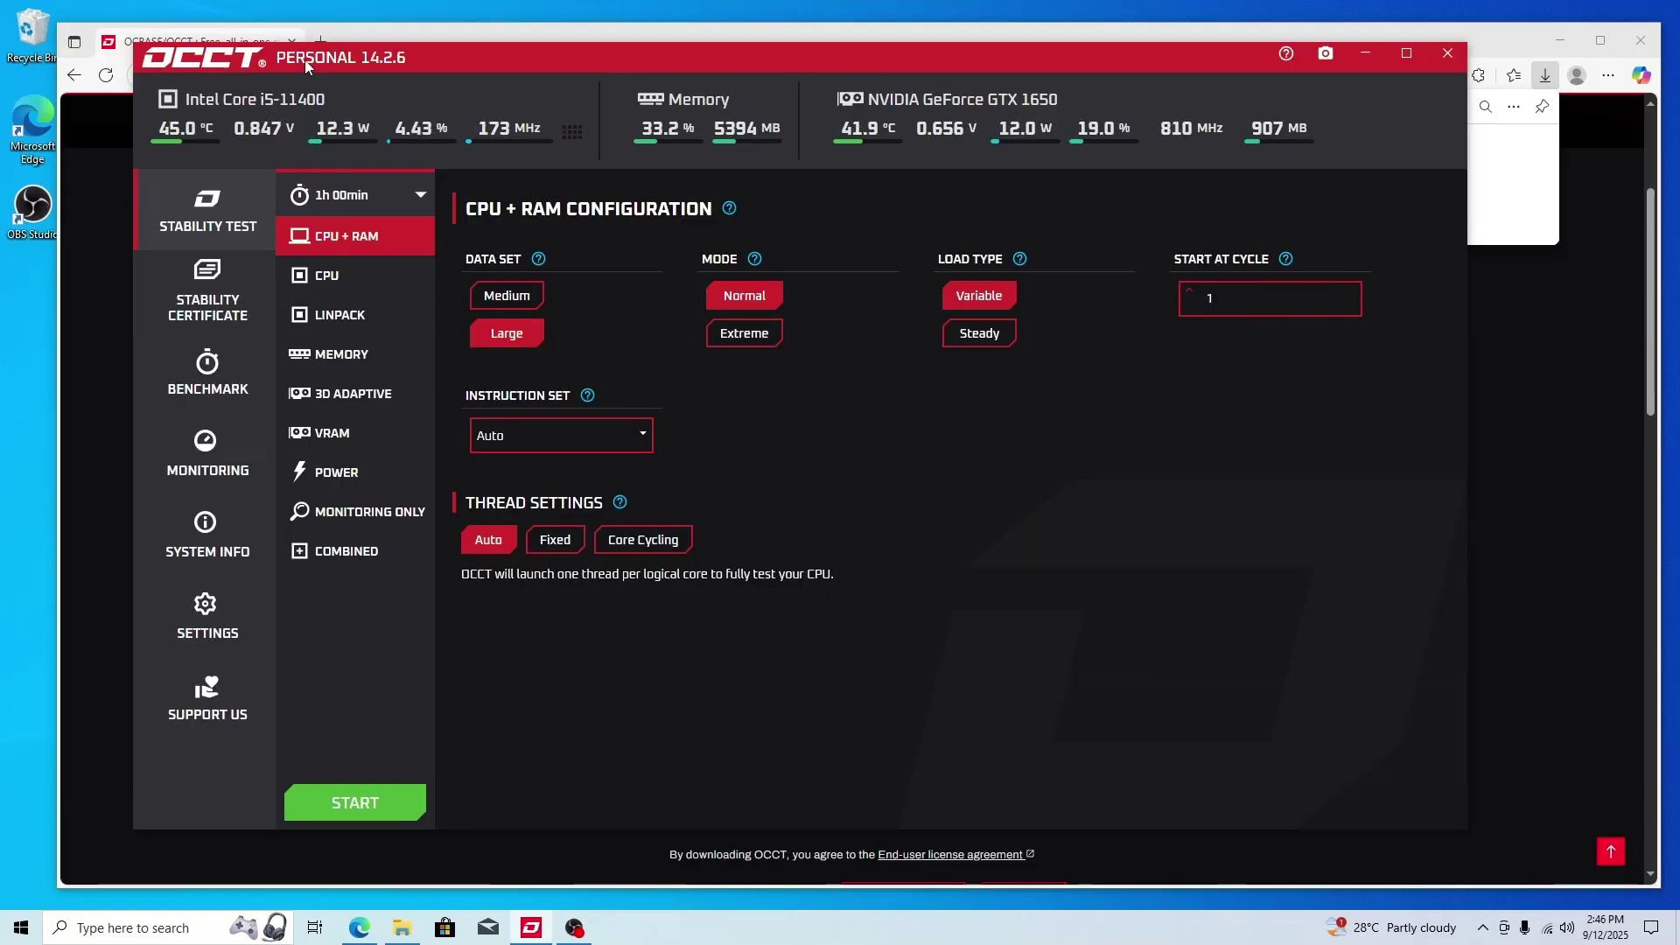
{"action": "left_click", "coordinate": [136, 931]}
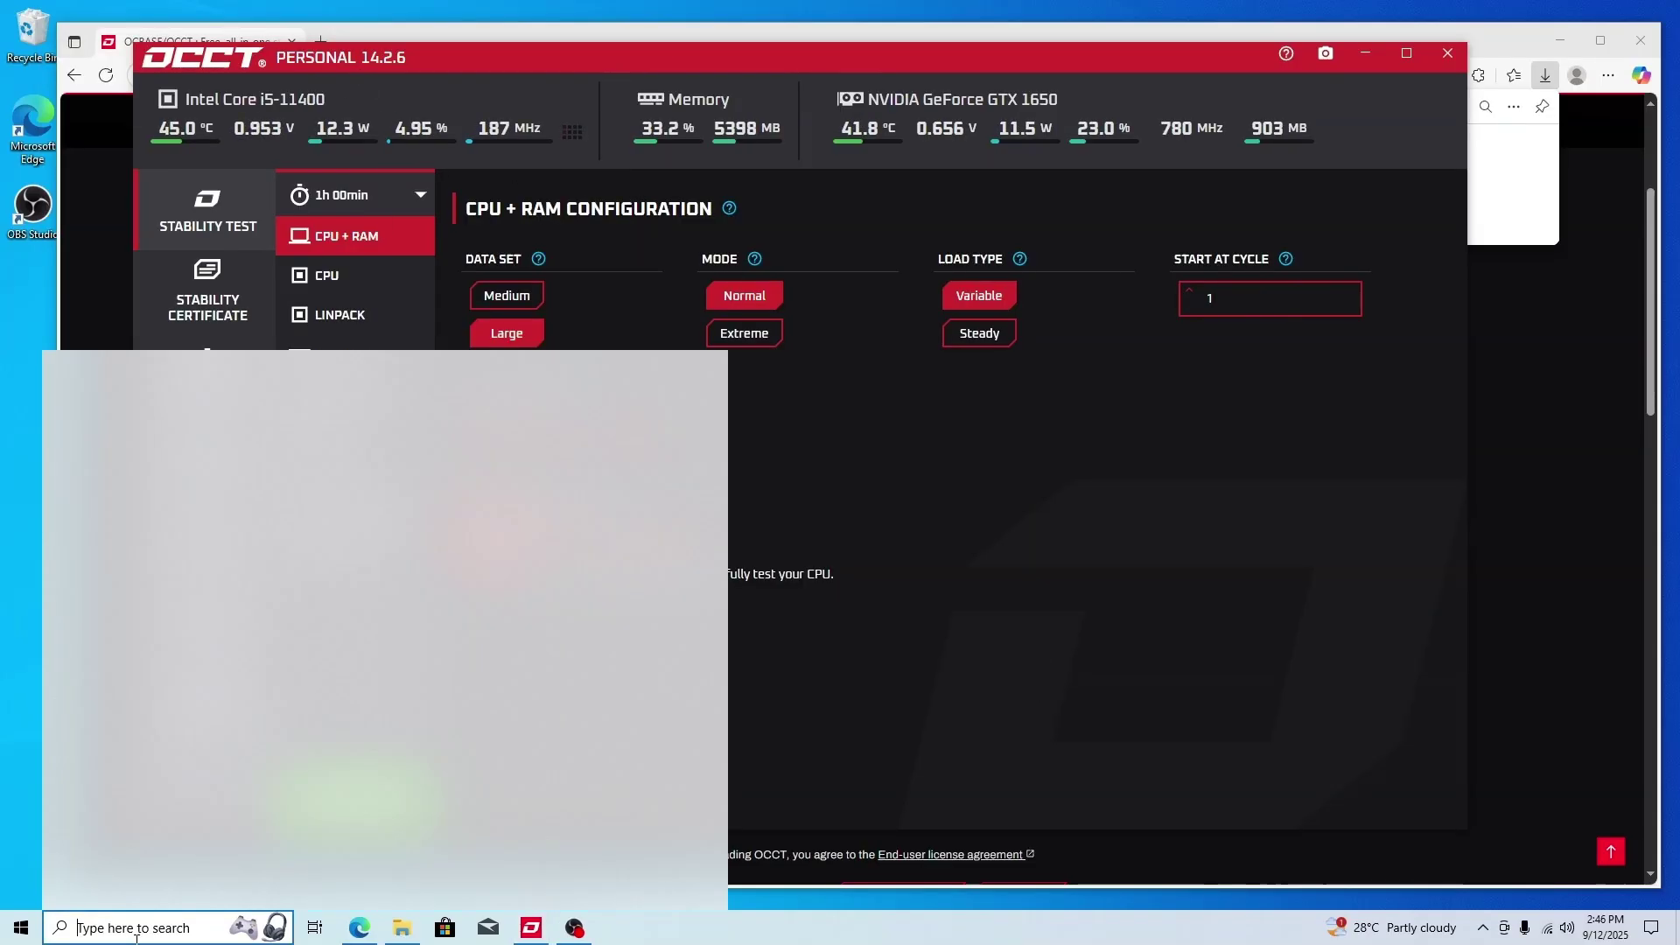
{"action": "type", "text": "occt"}
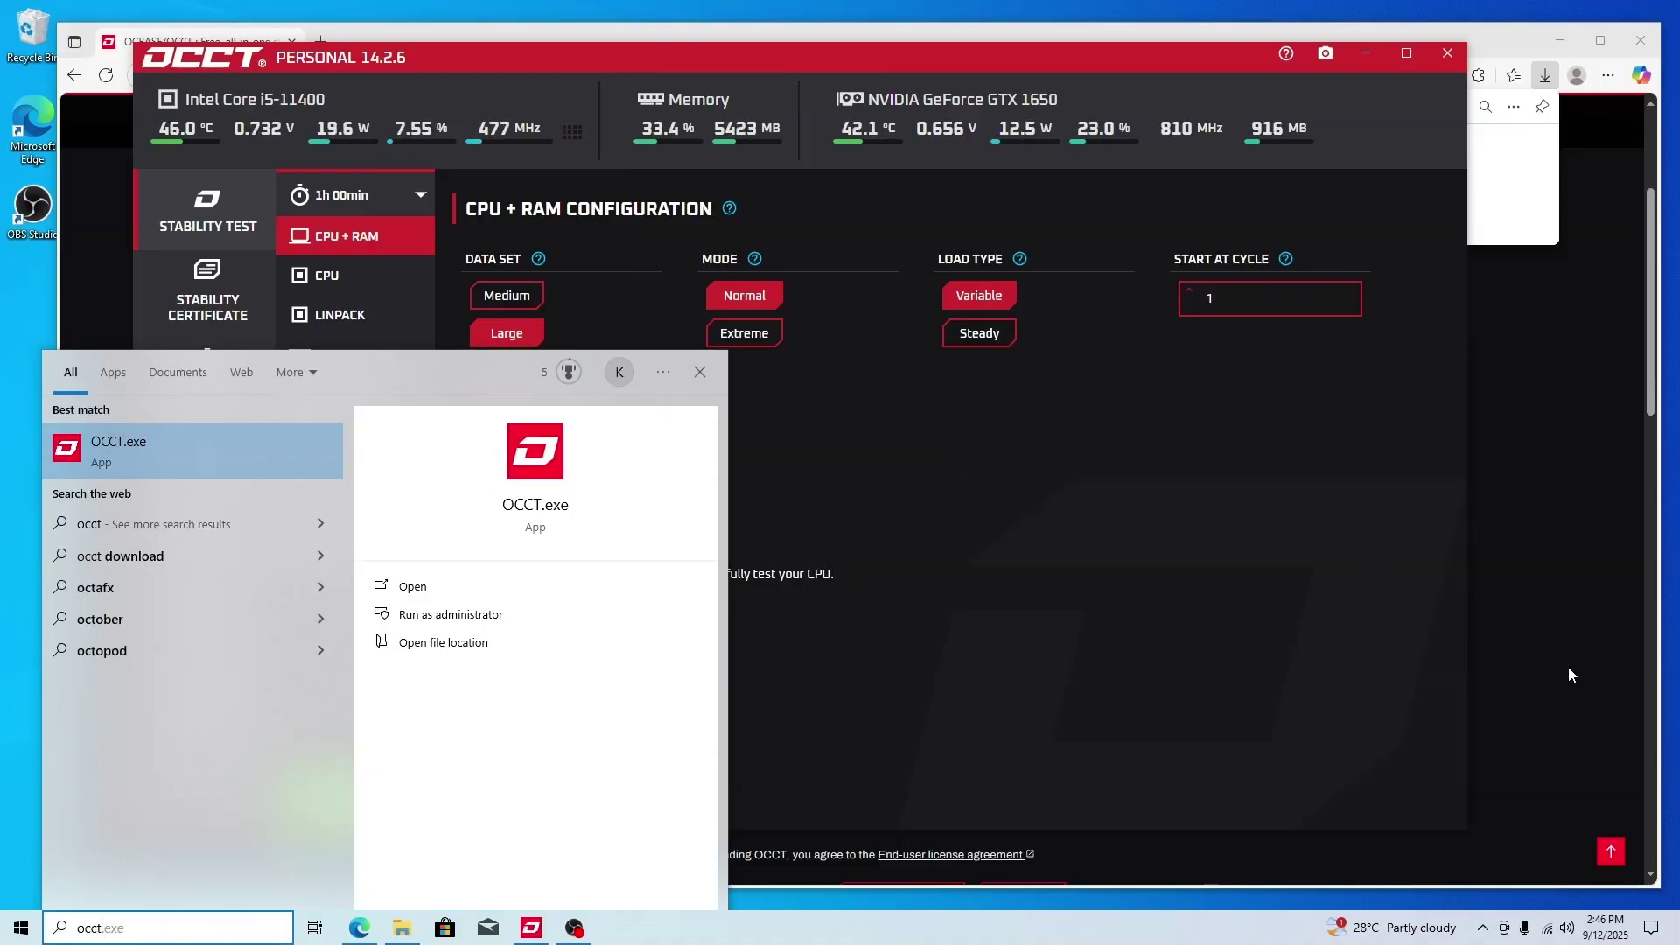
{"action": "left_click", "coordinate": [1303, 621]}
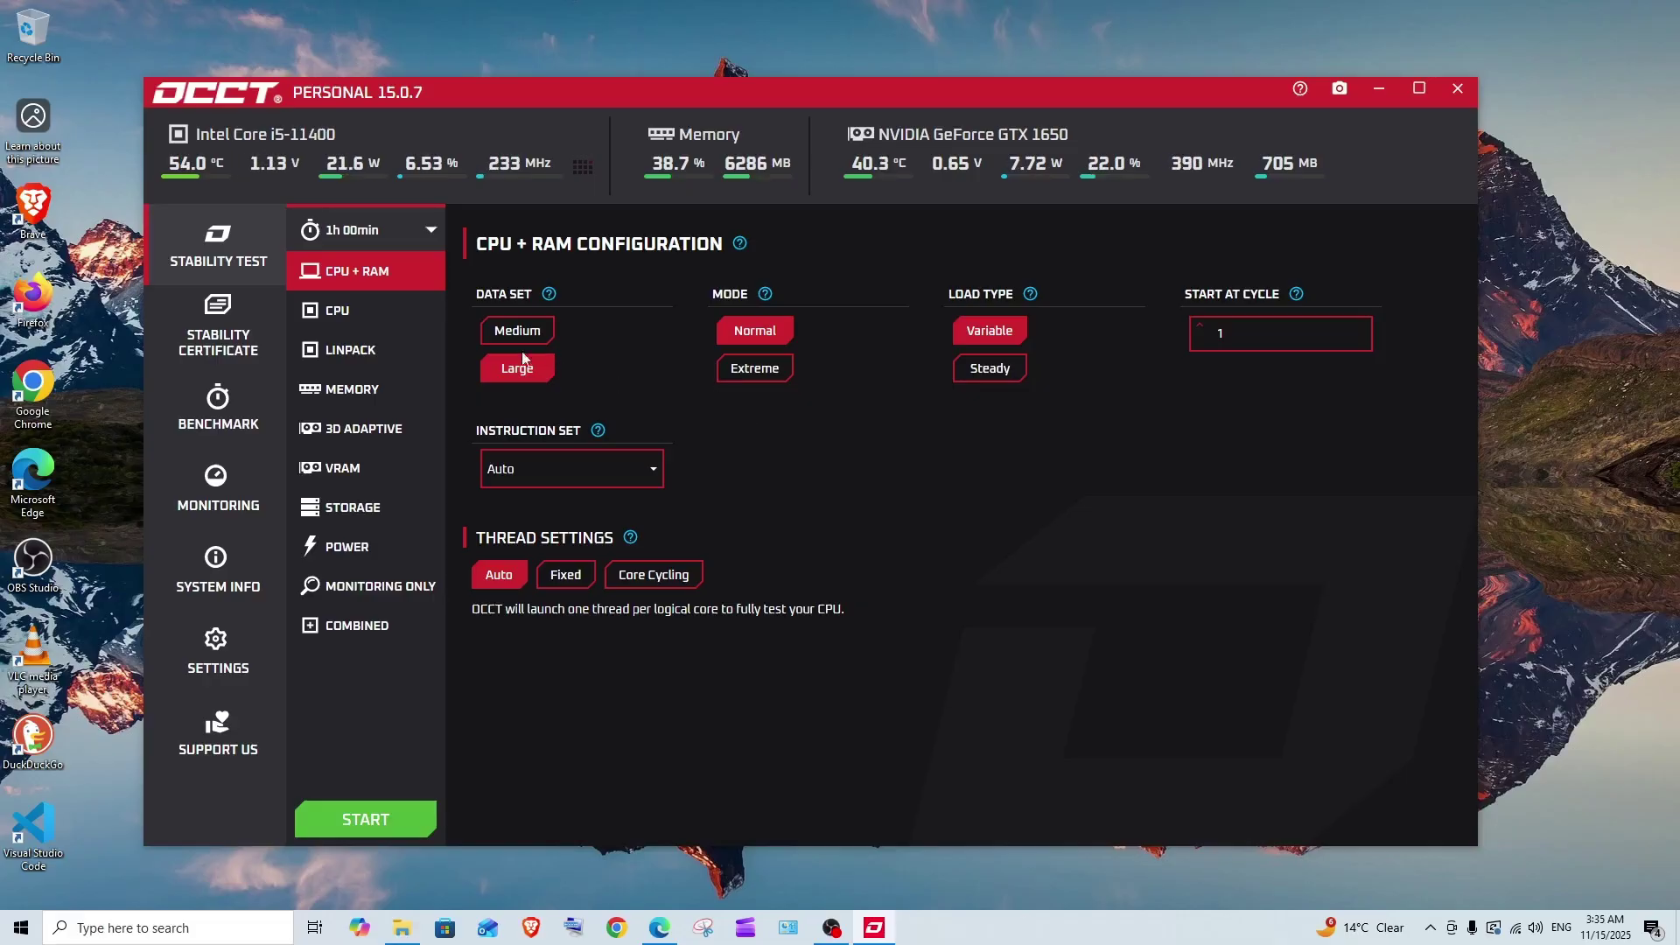
Check the CPU test's mode help, then switch to the 80% Memory test configuration
{"action": "left_click", "coordinate": [372, 312]}
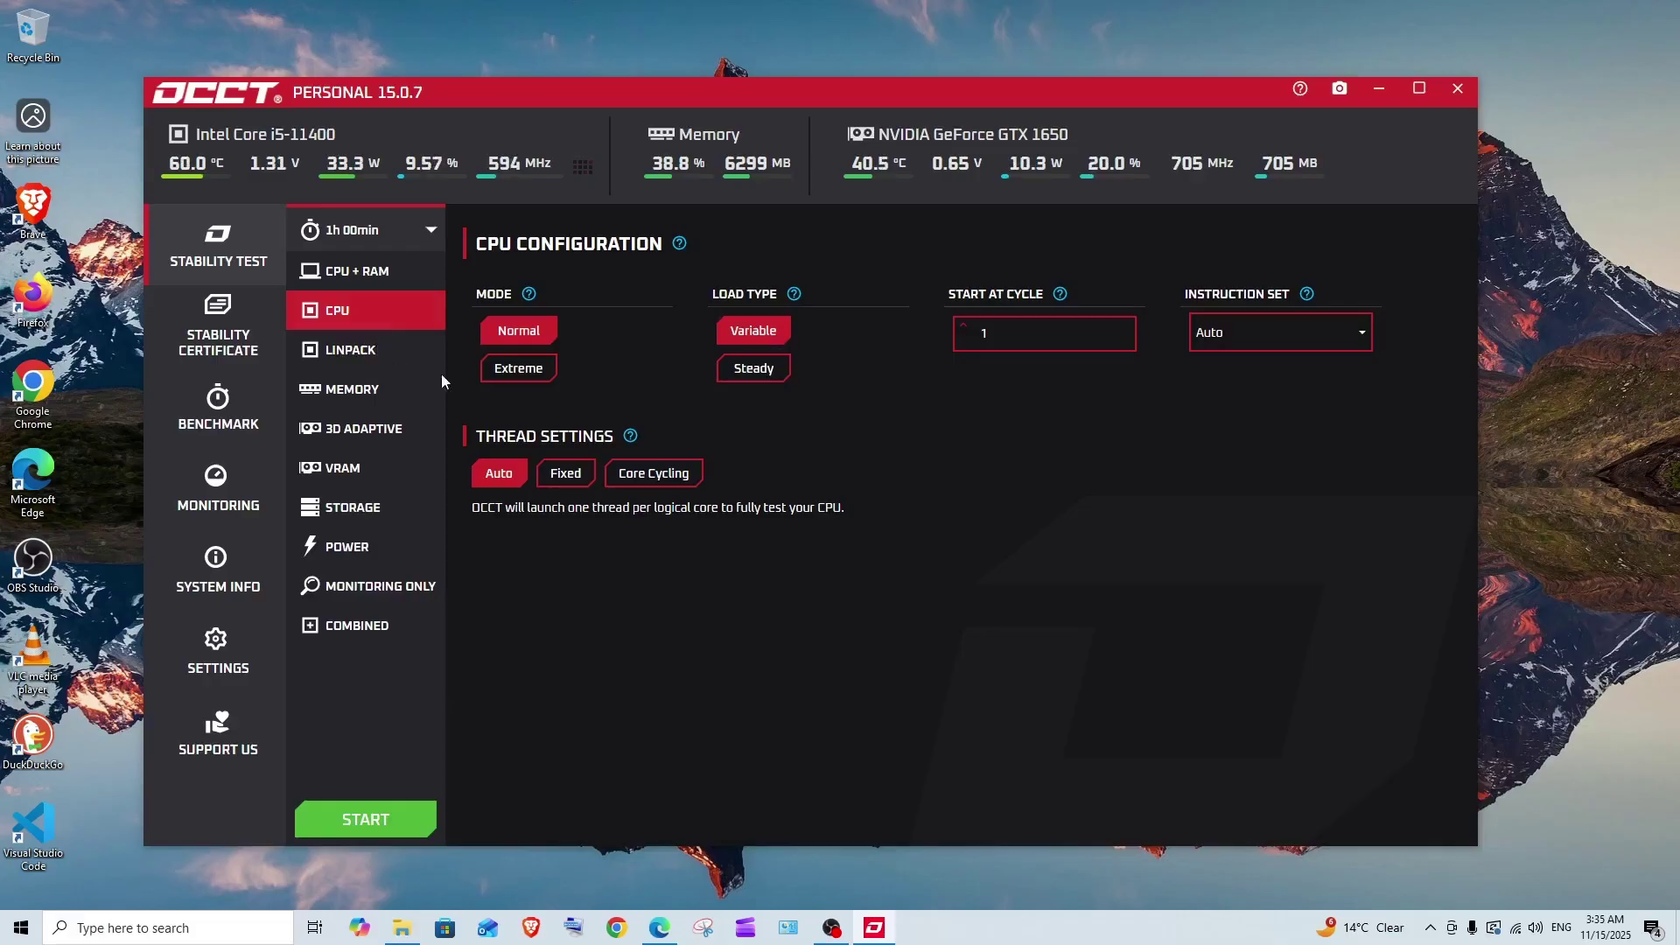
{"action": "mouse_move", "coordinate": [535, 305]}
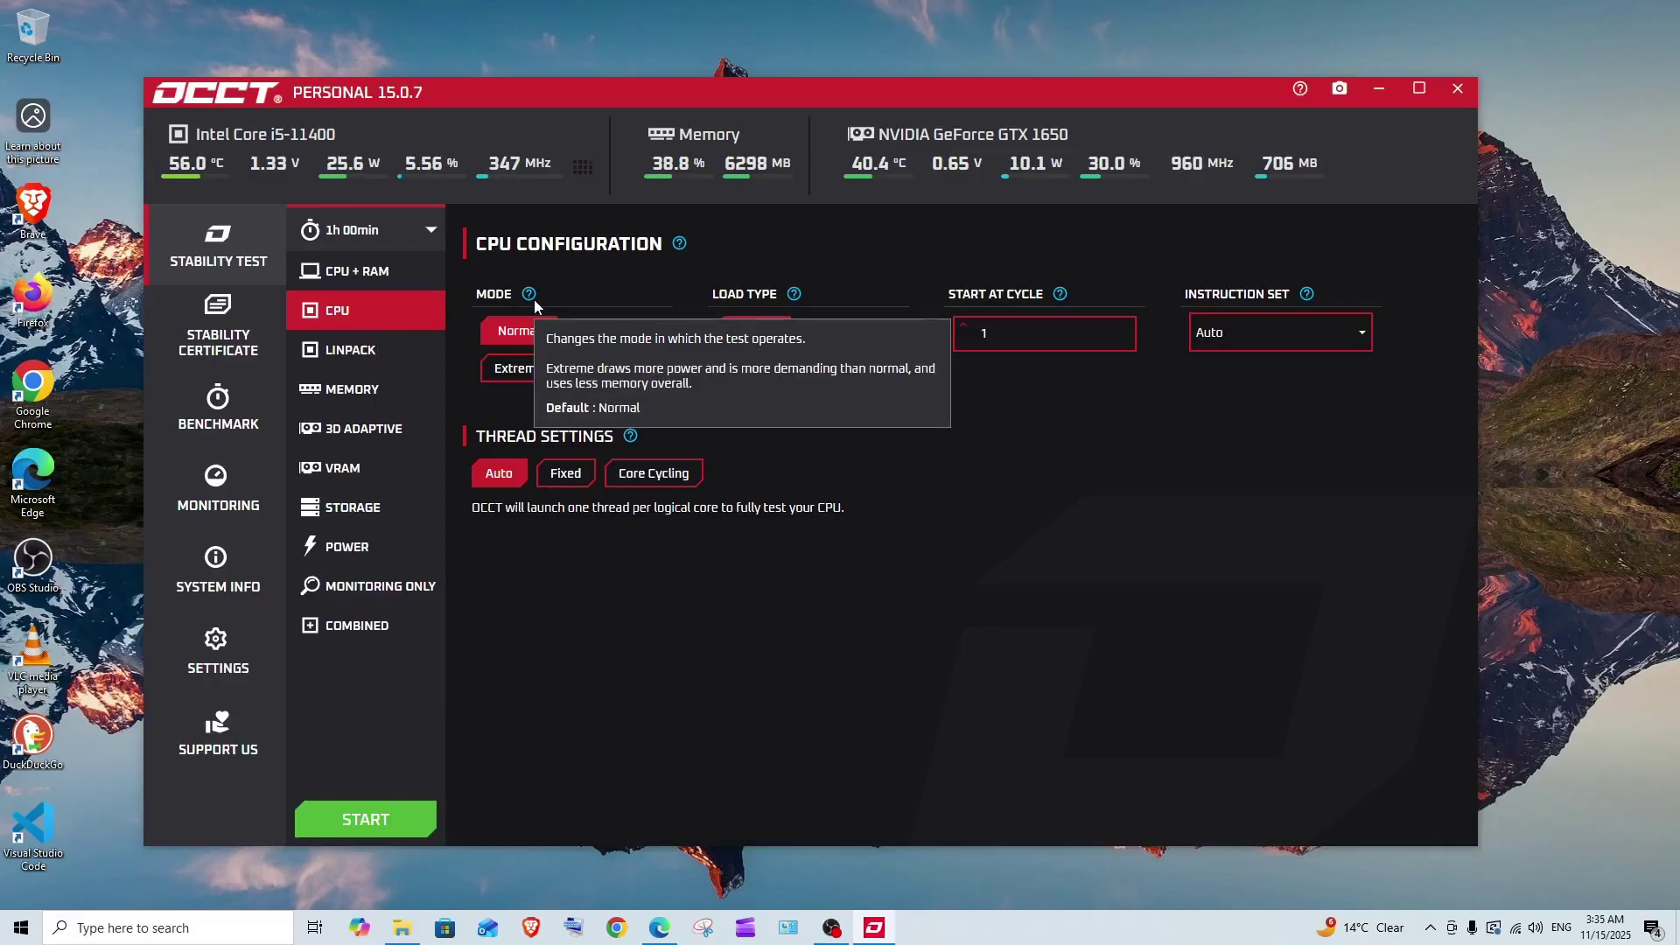
{"action": "left_click", "coordinate": [385, 390]}
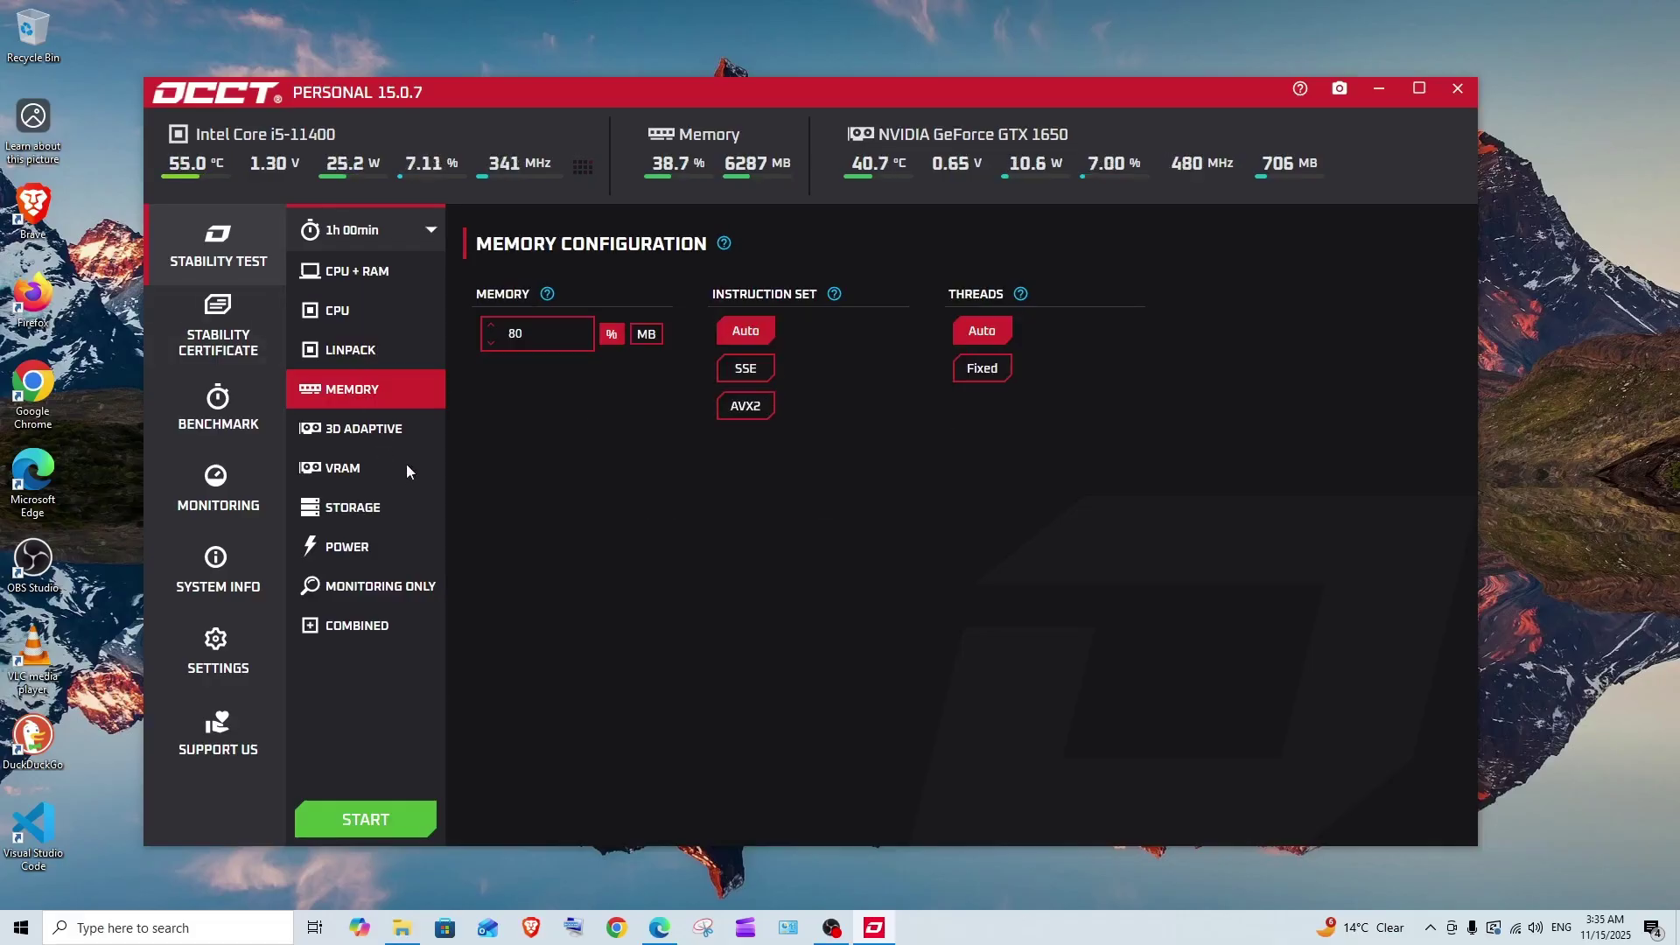
View the Stability Certificate page, then browse the Memory and CPU benchmark configurations
{"action": "left_click", "coordinate": [235, 331]}
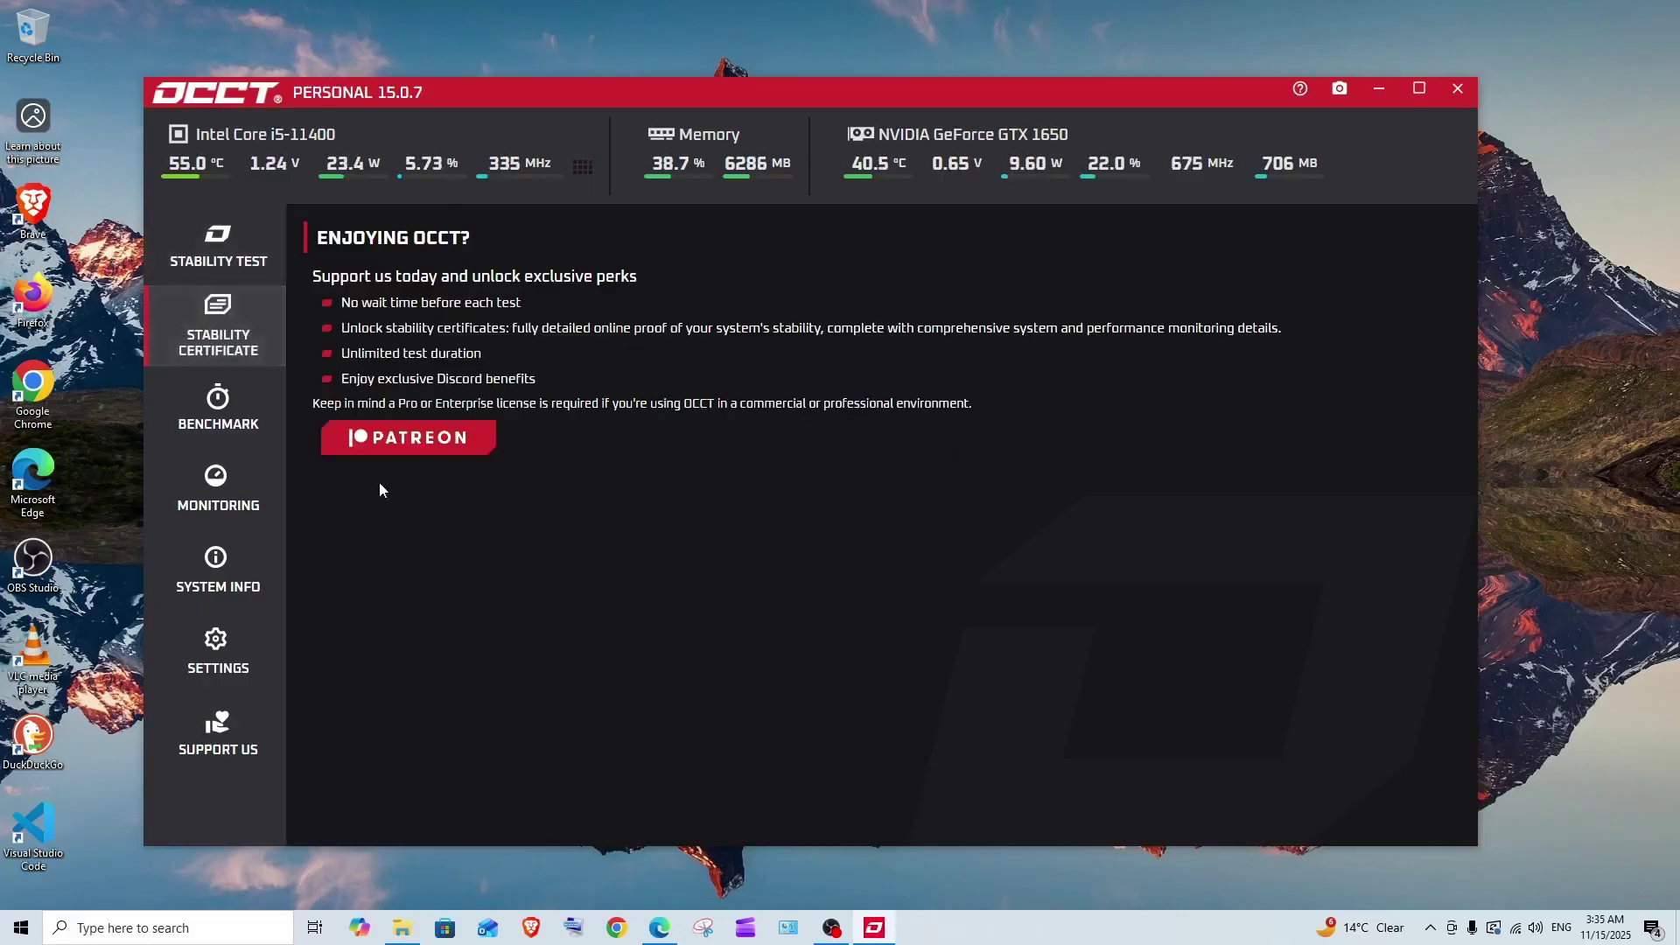
{"action": "left_click", "coordinate": [231, 424]}
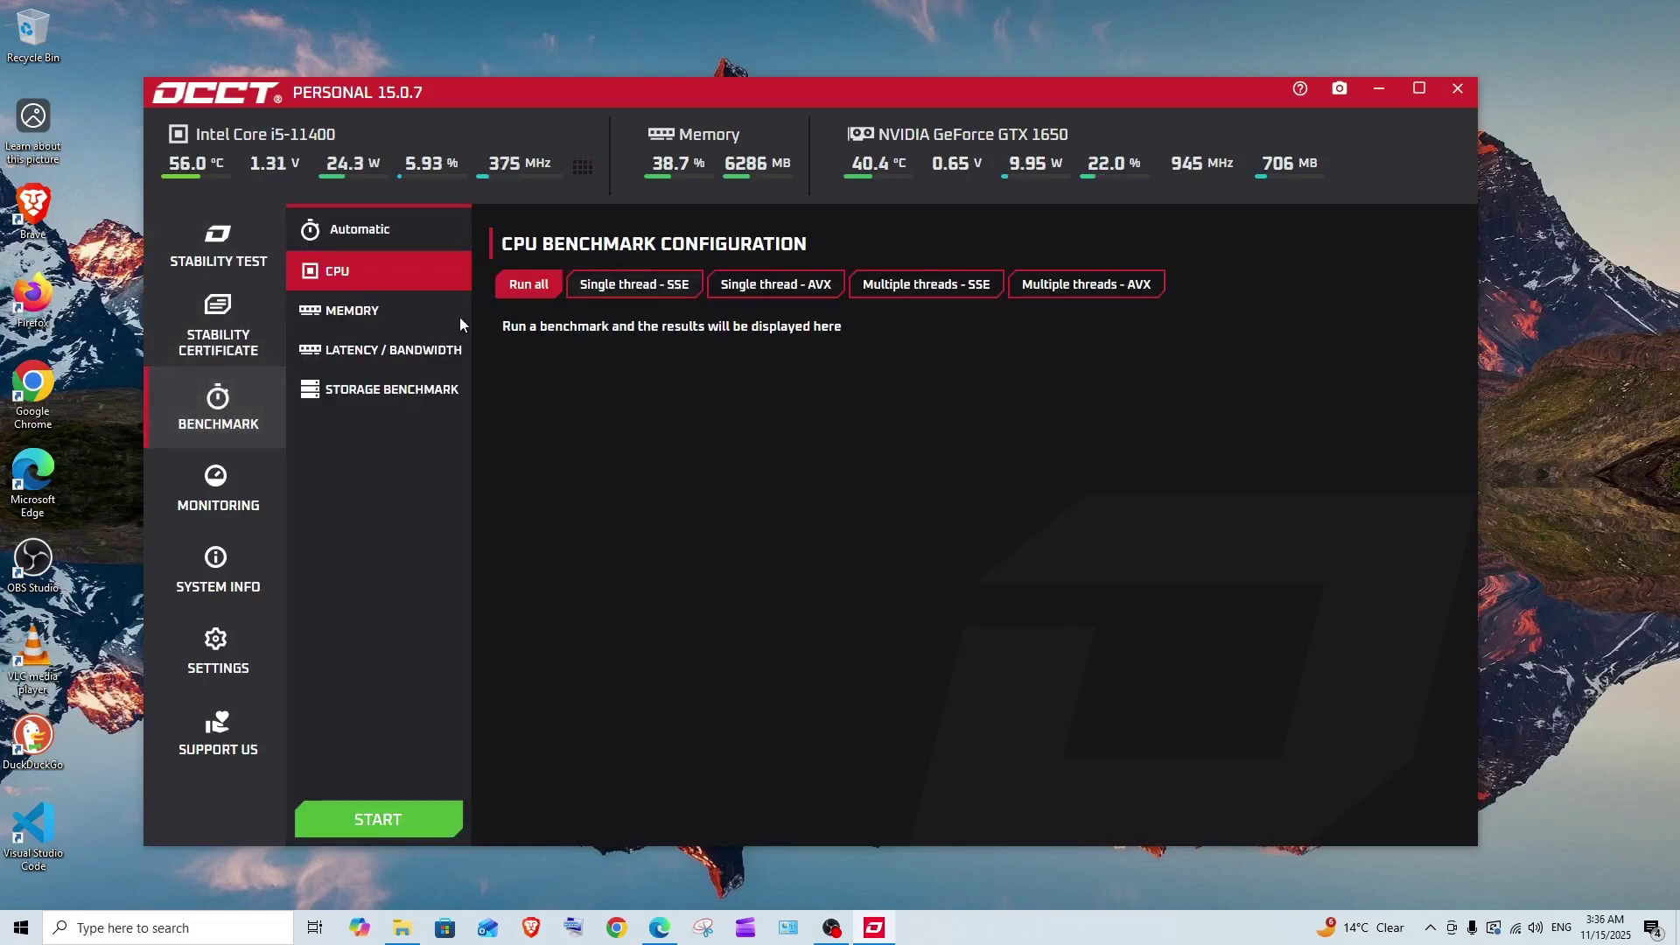
{"action": "left_click", "coordinate": [429, 313]}
{"action": "left_click", "coordinate": [433, 280]}
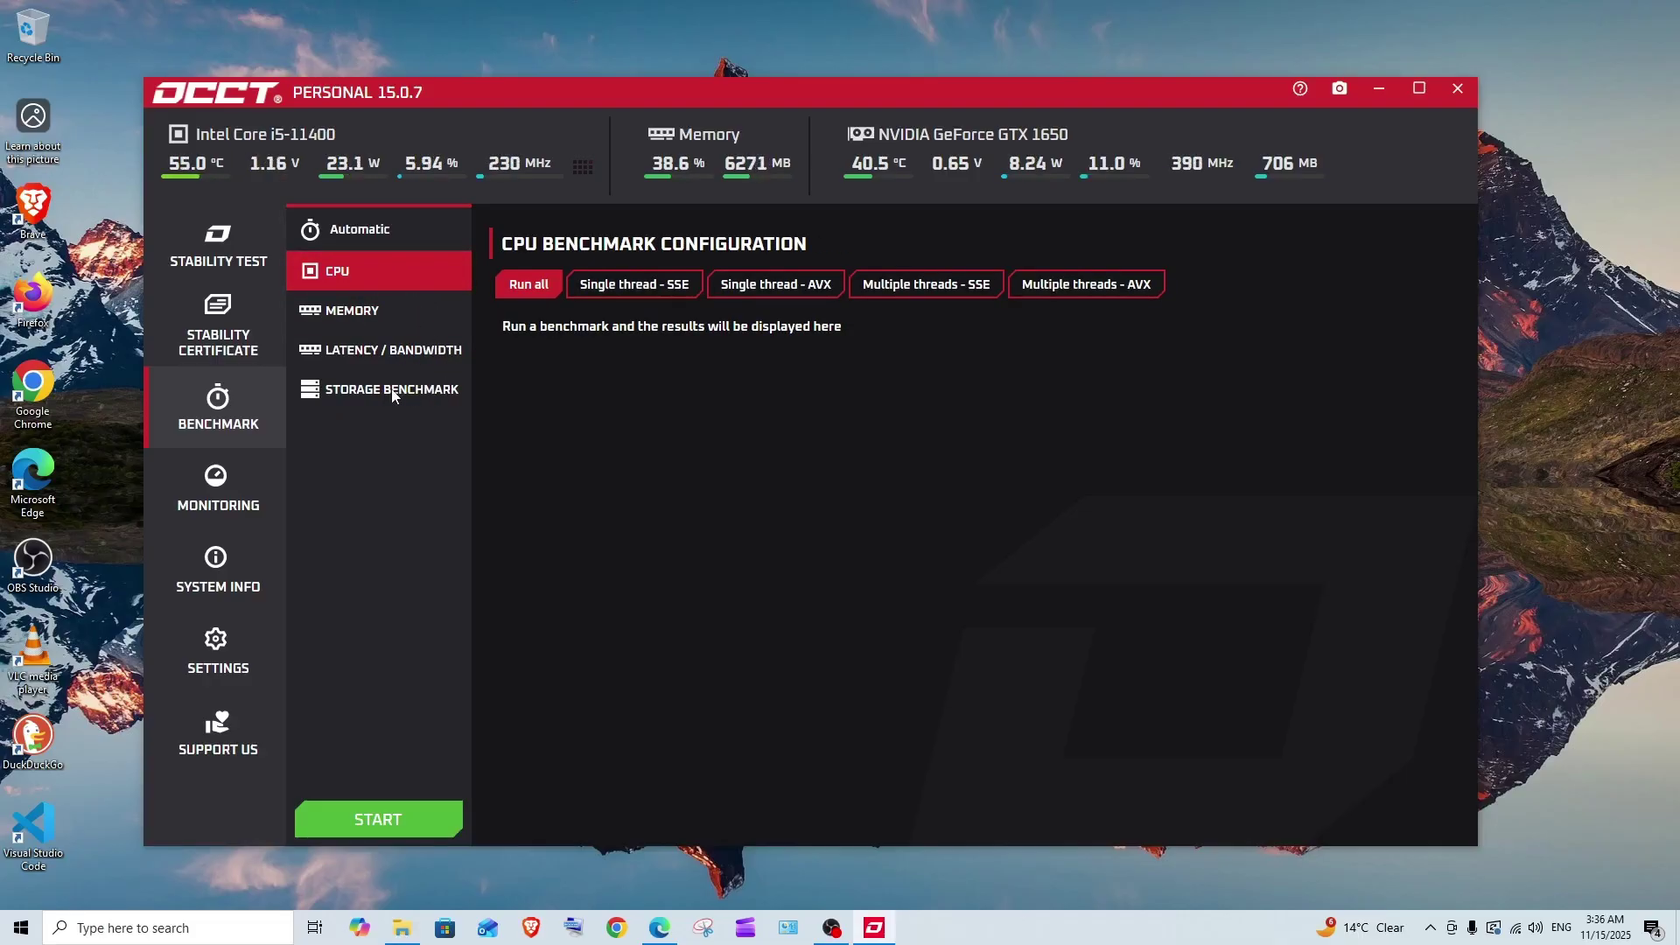
Open Monitoring and browse the CPU sensor table and temperature, voltage, fan and load graphs
{"action": "left_click", "coordinate": [219, 490]}
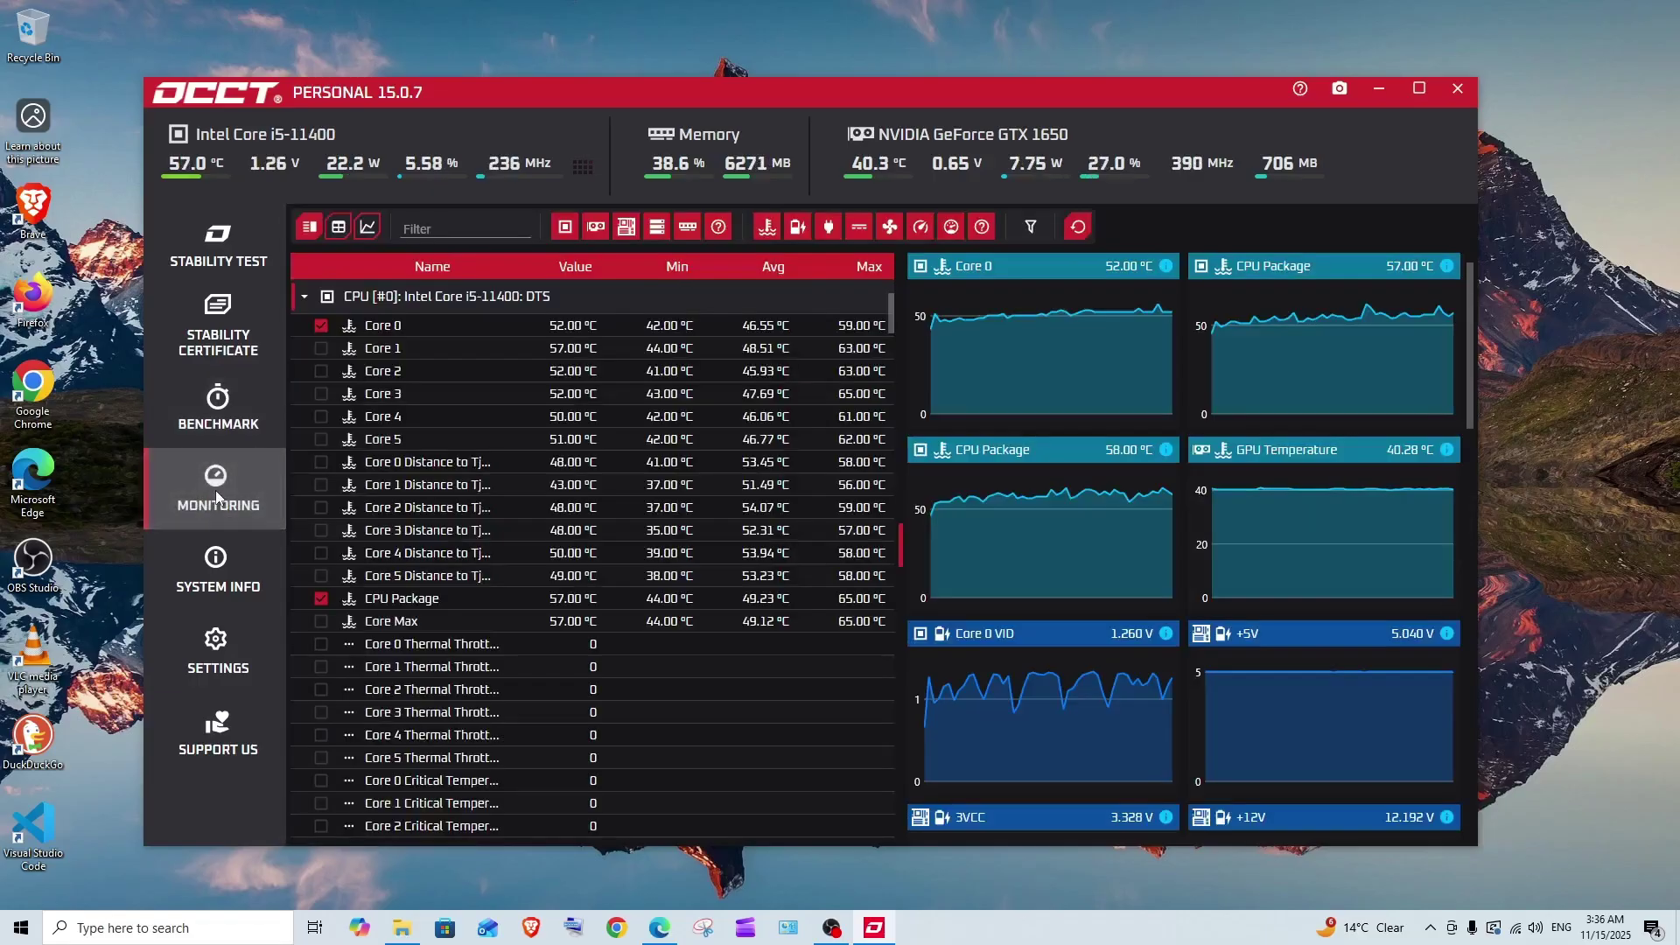
{"action": "scroll", "coordinate": [631, 369], "scroll_direction": "down", "scroll_amount": 2}
{"action": "scroll", "coordinate": [632, 369], "scroll_direction": "up", "scroll_amount": 2}
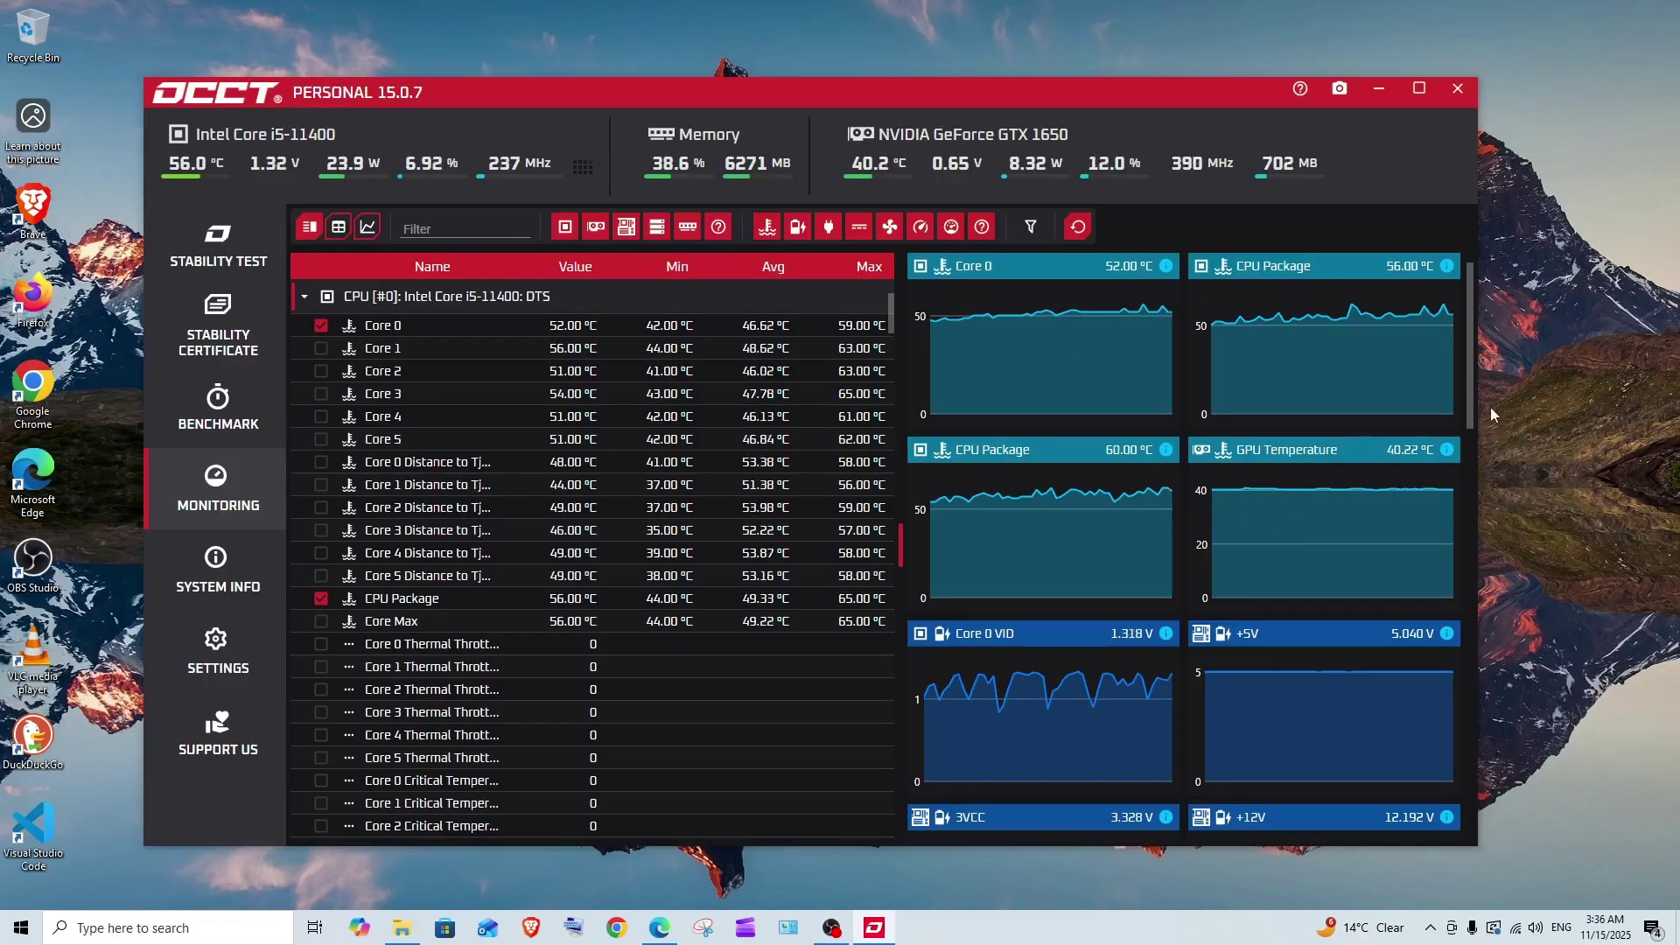
{"action": "left_click_drag", "start_coordinate": [1468, 369], "coordinate": [1442, 854]}
{"action": "scroll", "coordinate": [1438, 759], "scroll_direction": "down", "scroll_amount": 1}
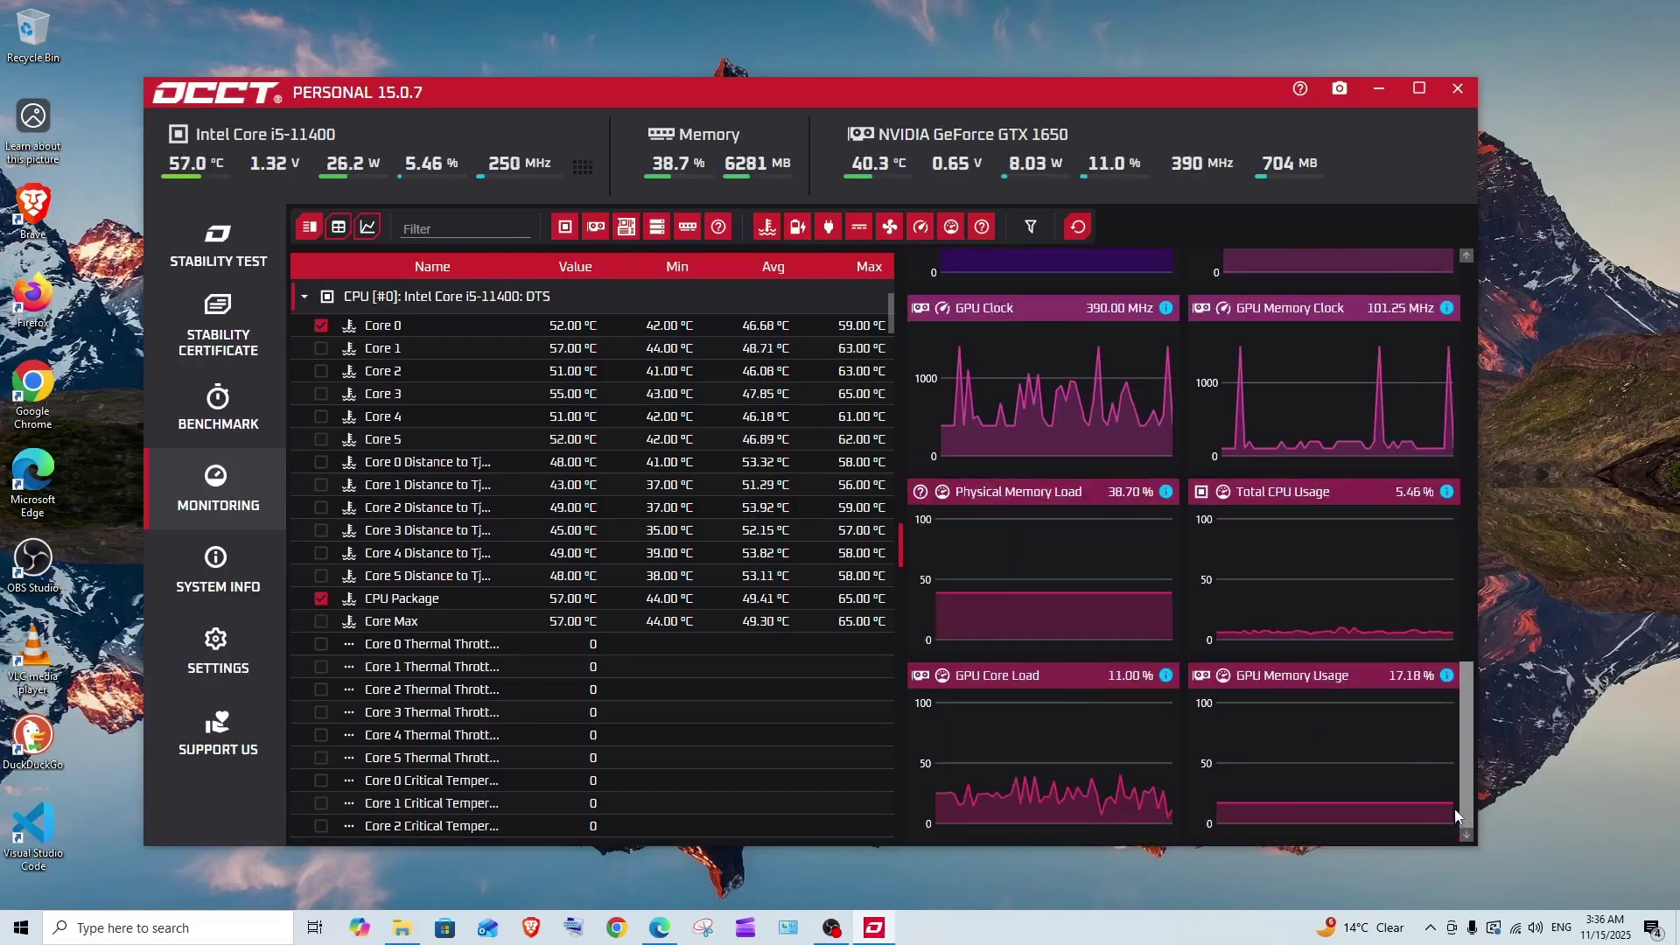
{"action": "scroll", "coordinate": [1448, 681], "scroll_direction": "up", "scroll_amount": 10}
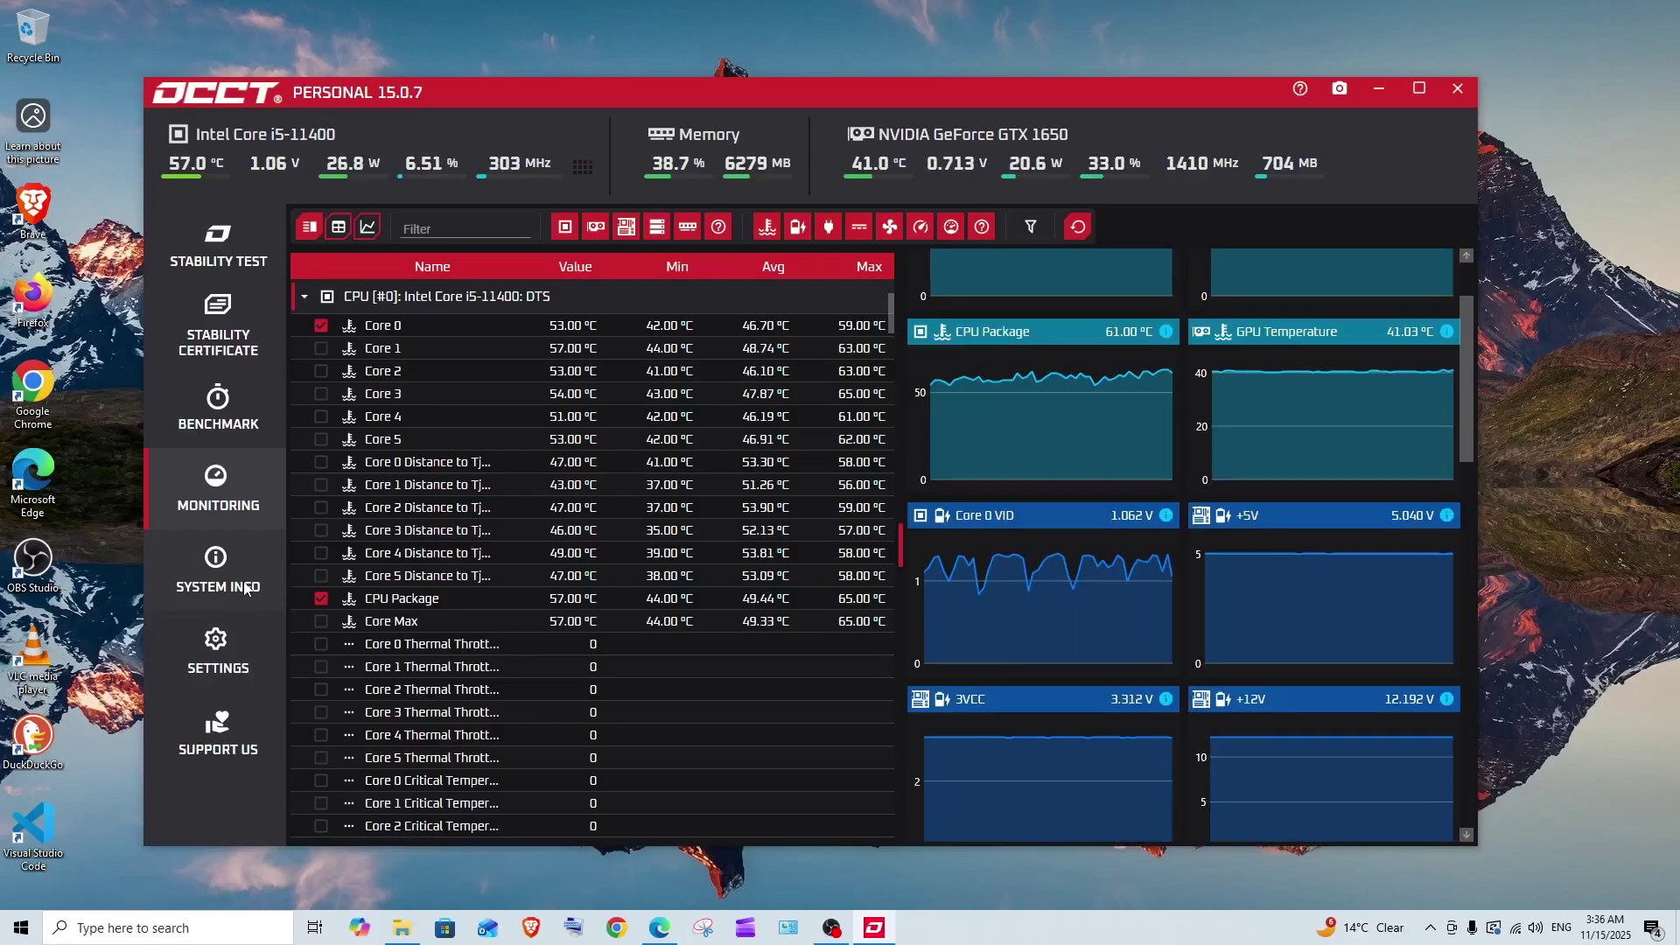
Inspect System Info for the Intel Core i5-11400 and NVIDIA GeForce GTX 1650, then open Settings
{"action": "left_click", "coordinate": [262, 590]}
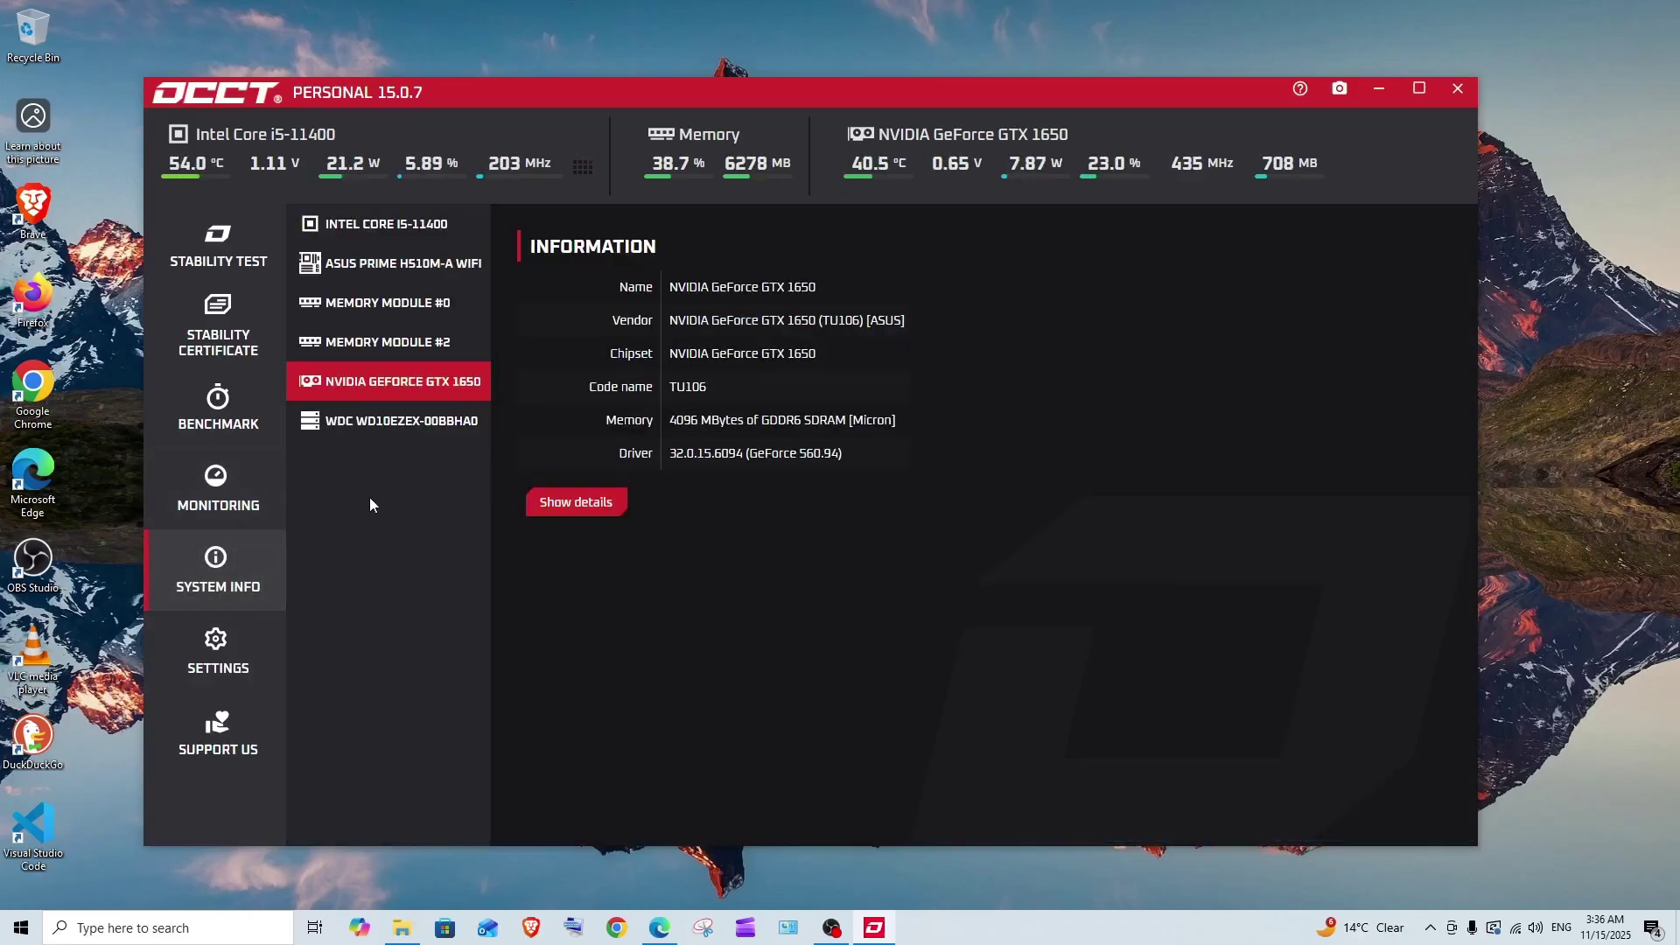
{"action": "left_click", "coordinate": [405, 228]}
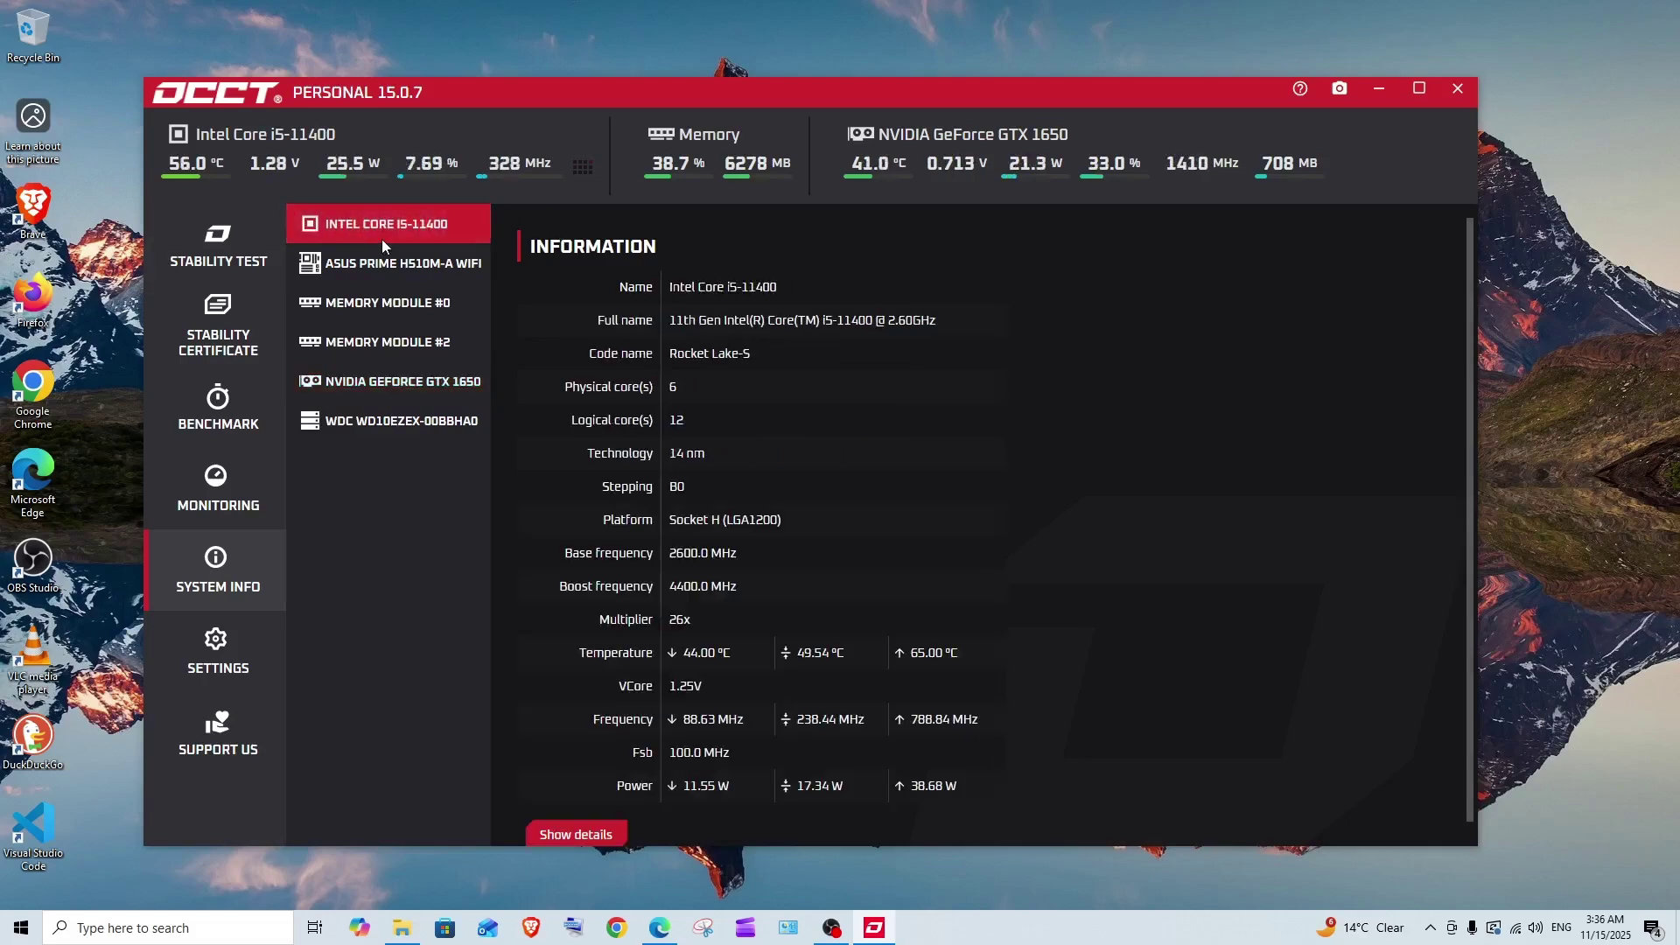
{"action": "left_click", "coordinate": [385, 378]}
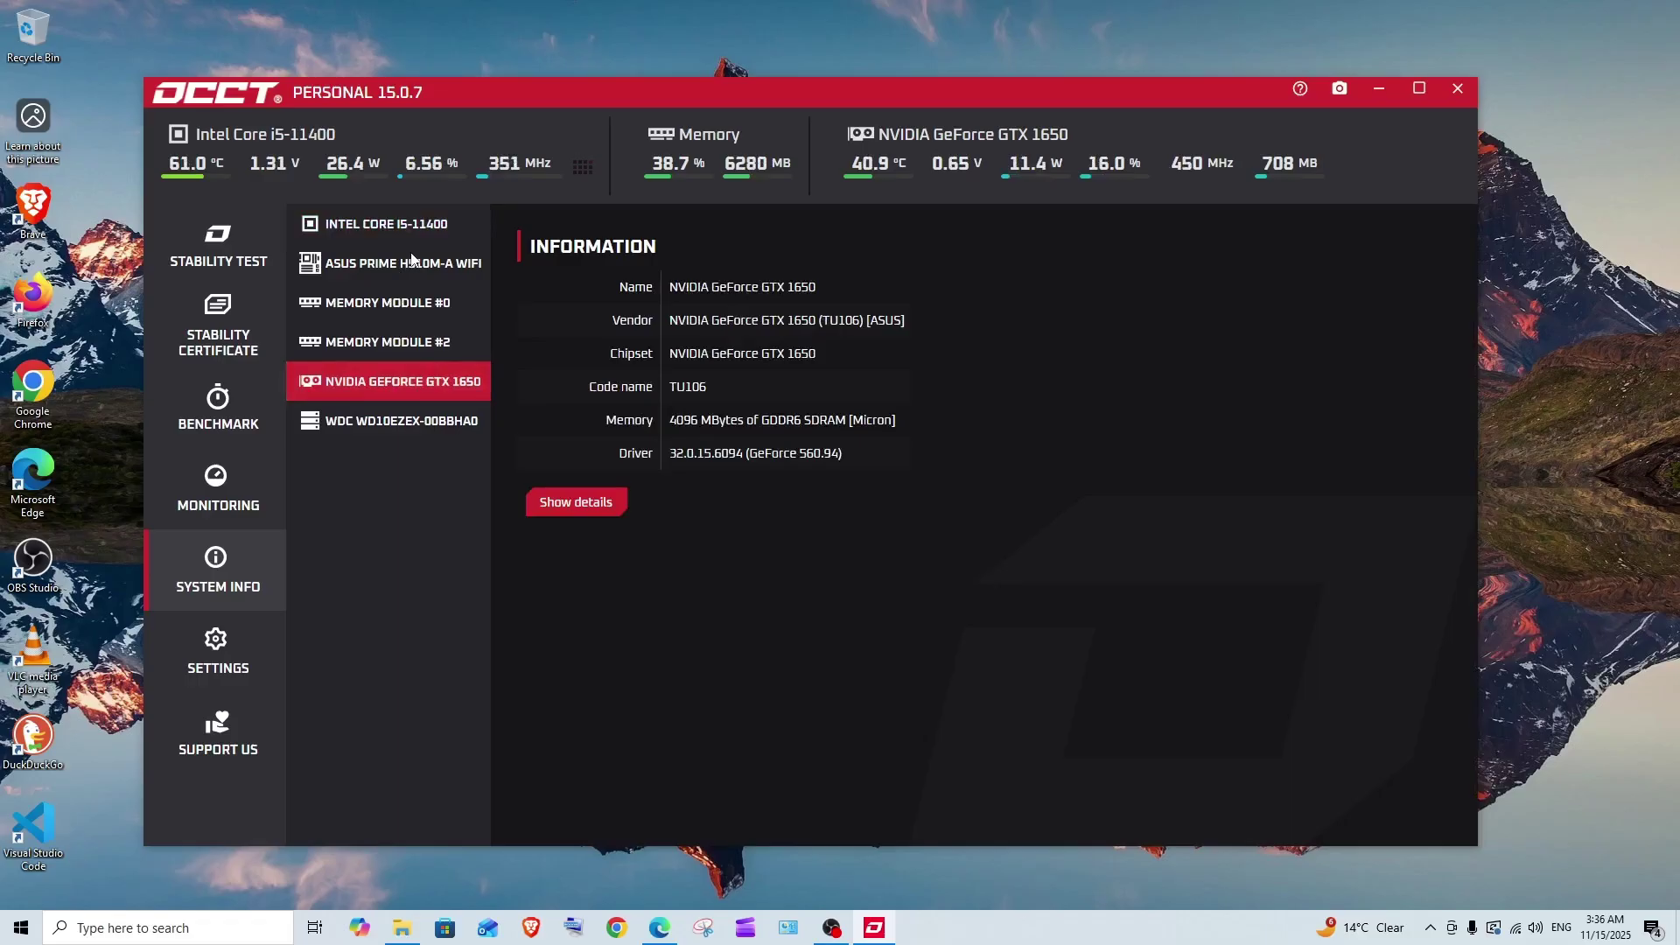
{"action": "left_click", "coordinate": [218, 652]}
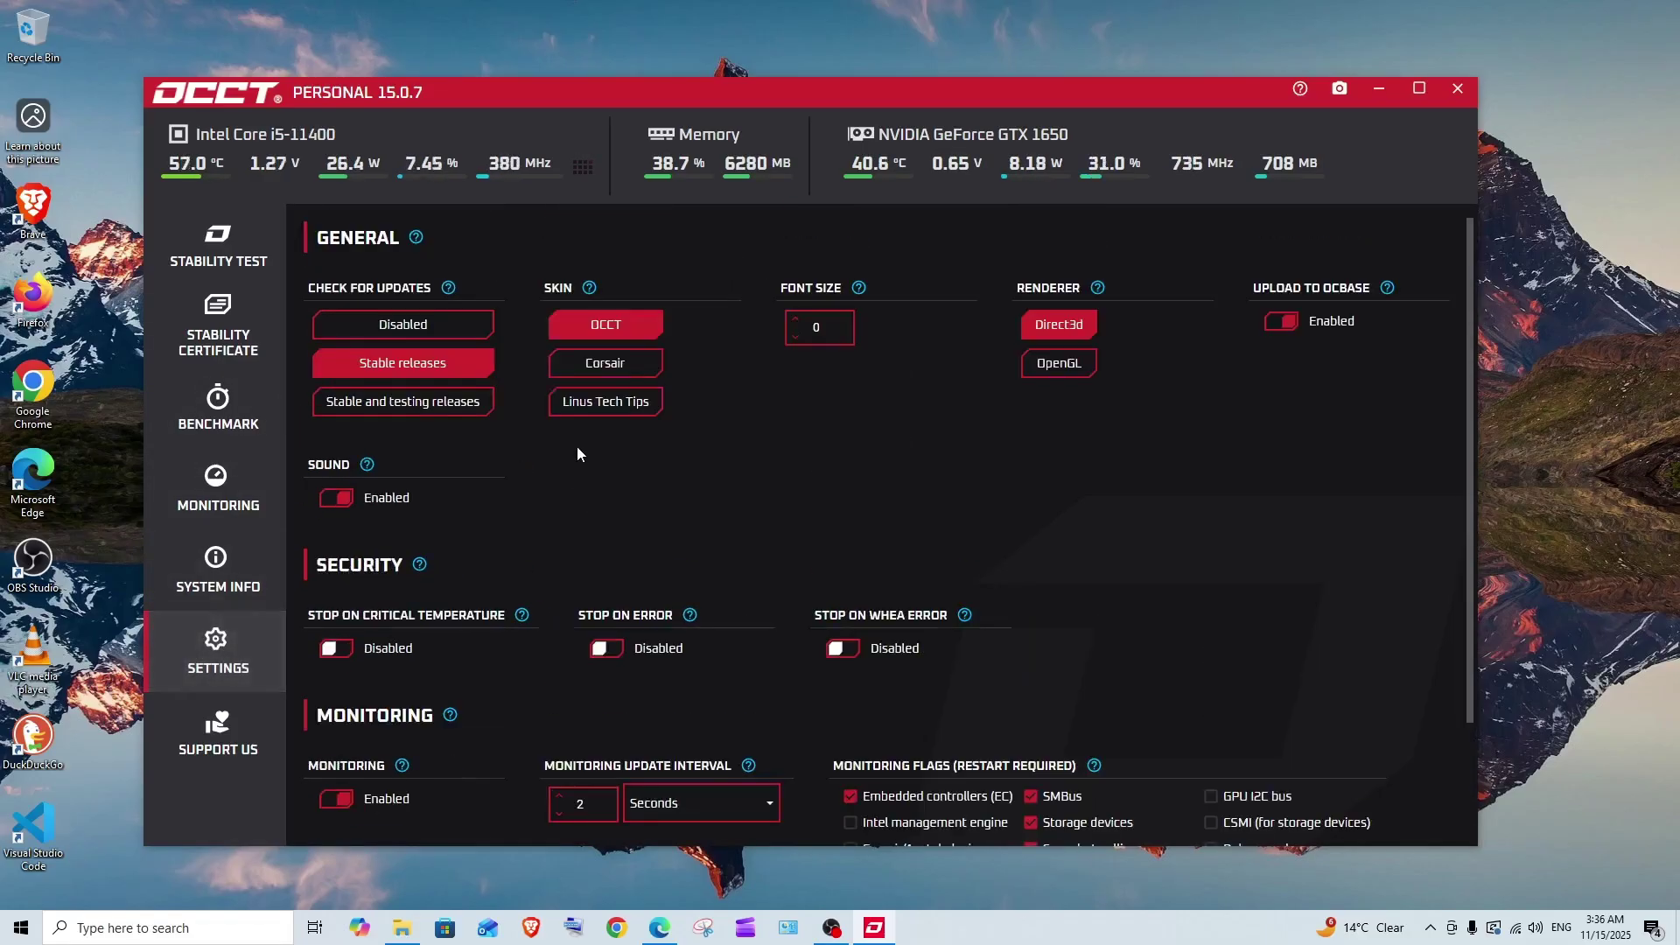
Pick the VRAM stability test and set its duration to 0 h 15 min
{"action": "left_click", "coordinate": [250, 266]}
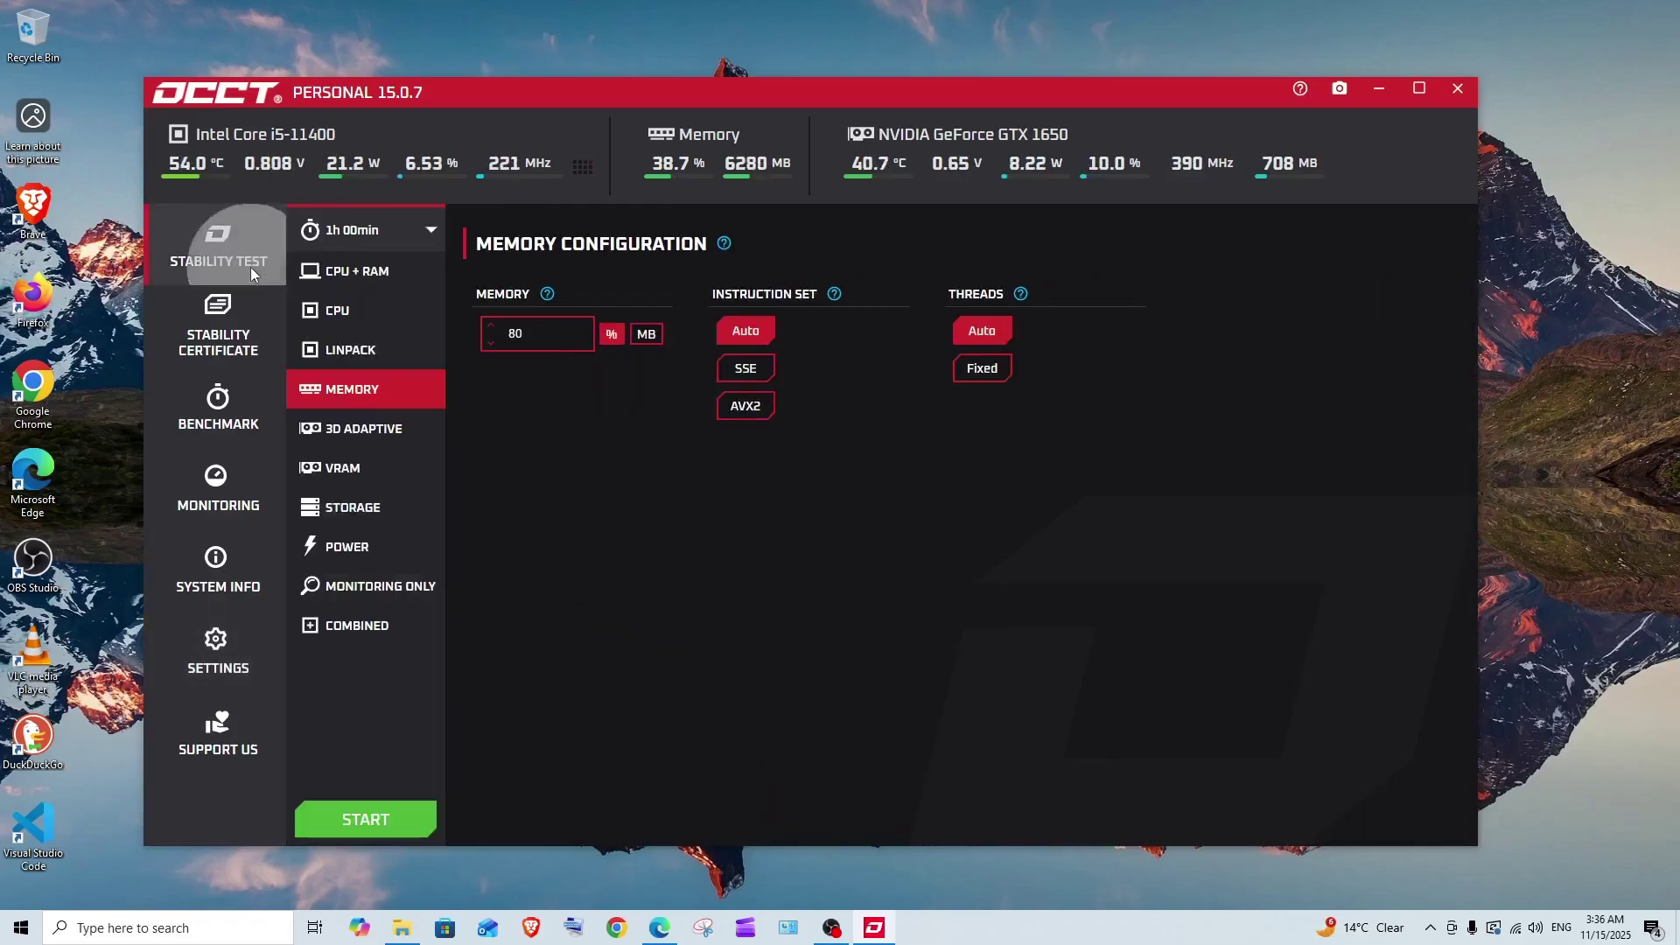
{"action": "left_click", "coordinate": [405, 321]}
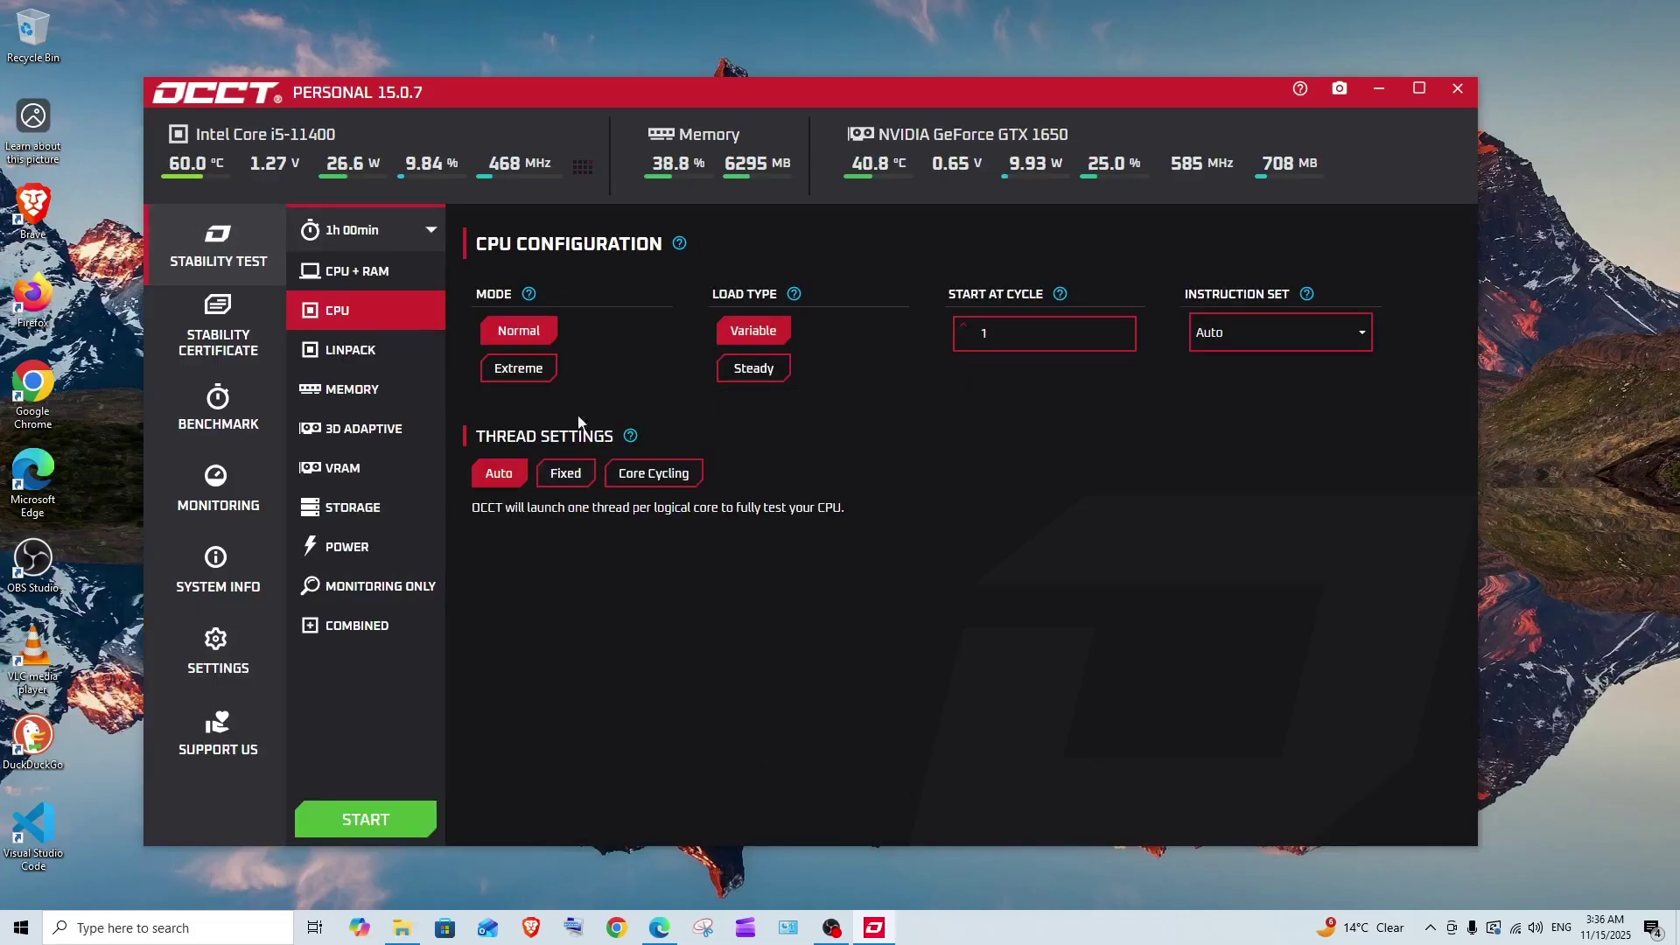
{"action": "left_click", "coordinate": [353, 474]}
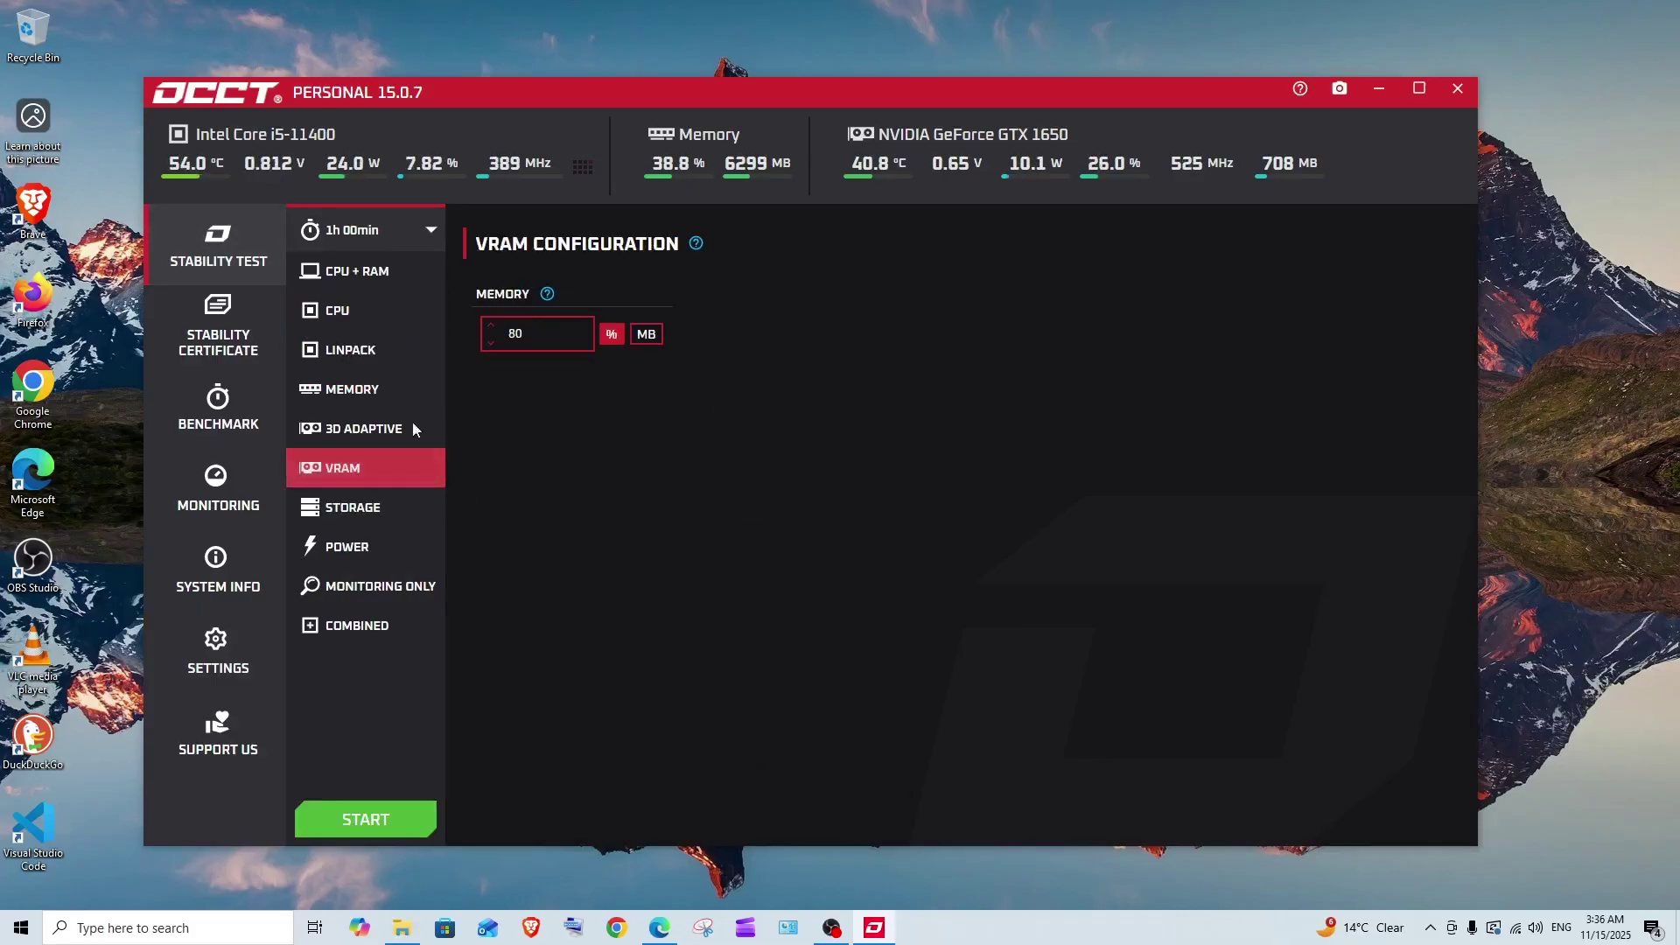
{"action": "left_click", "coordinate": [401, 239]}
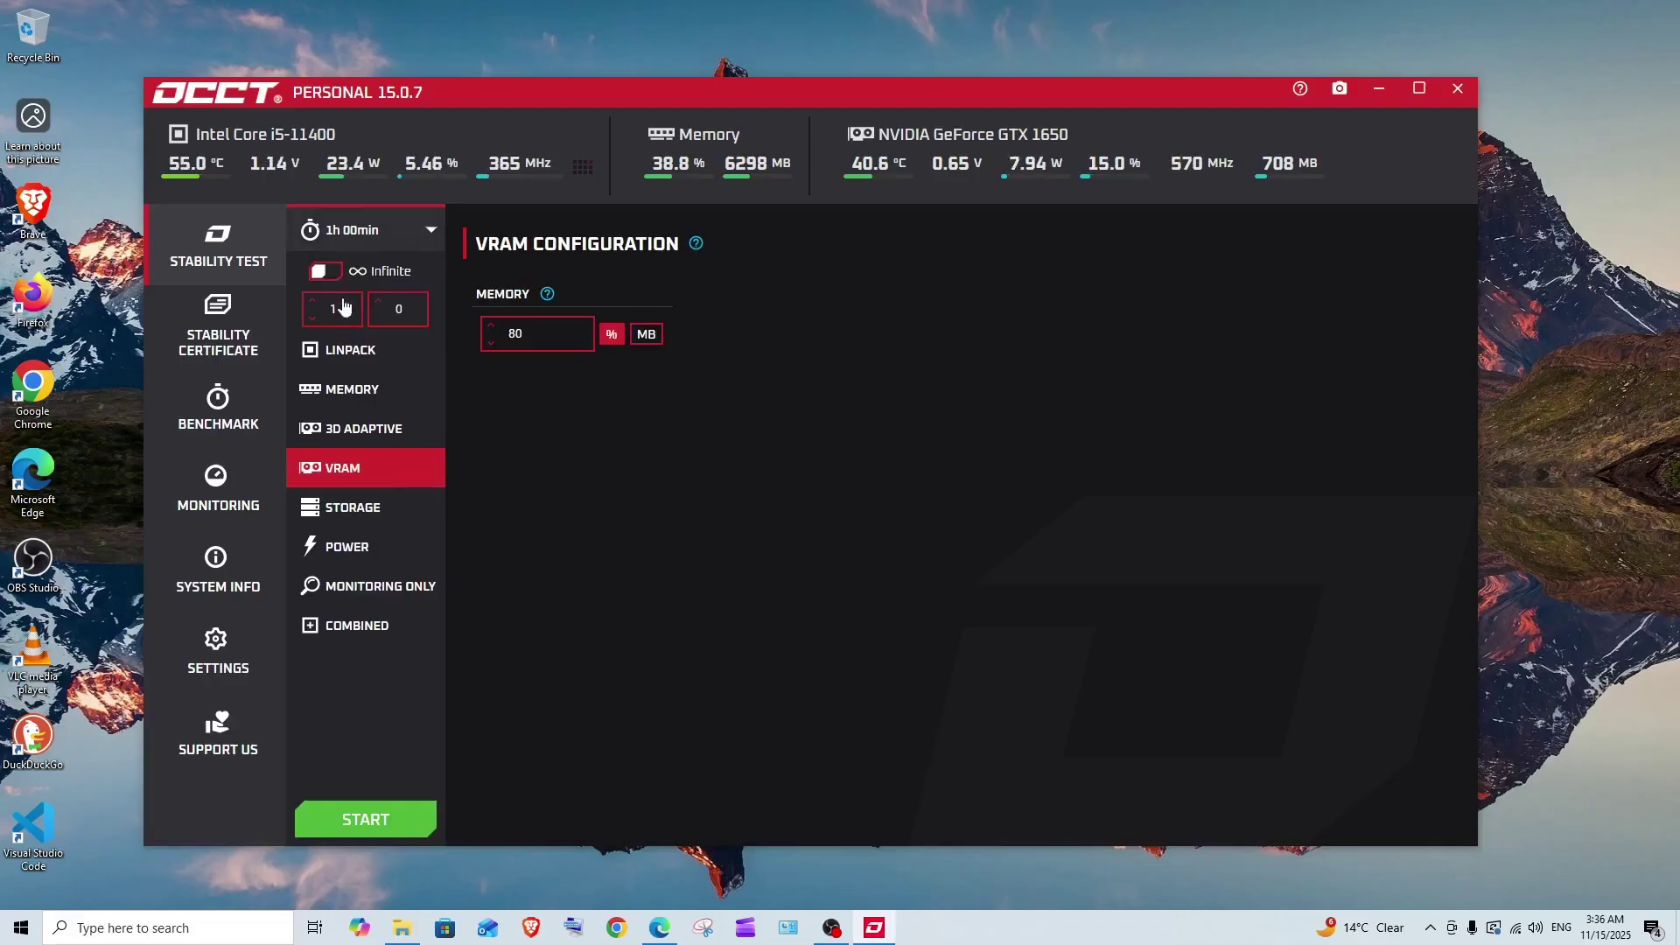
{"action": "left_click", "coordinate": [312, 324]}
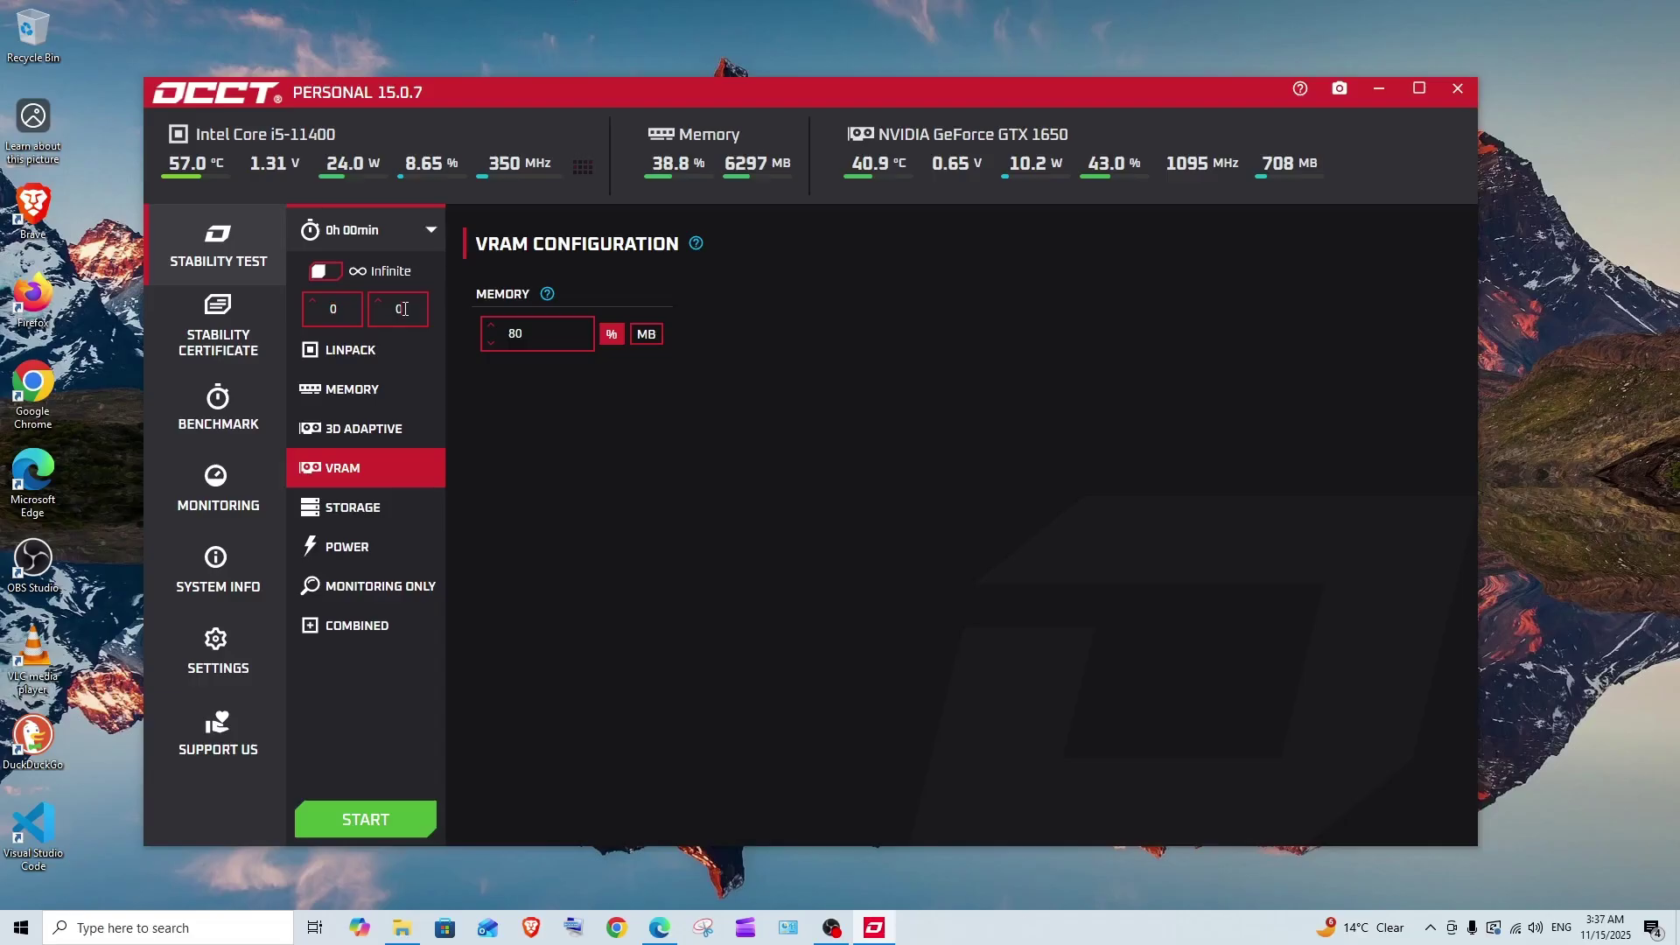
{"action": "left_click", "coordinate": [404, 308]}
{"action": "type", "text": "15"}
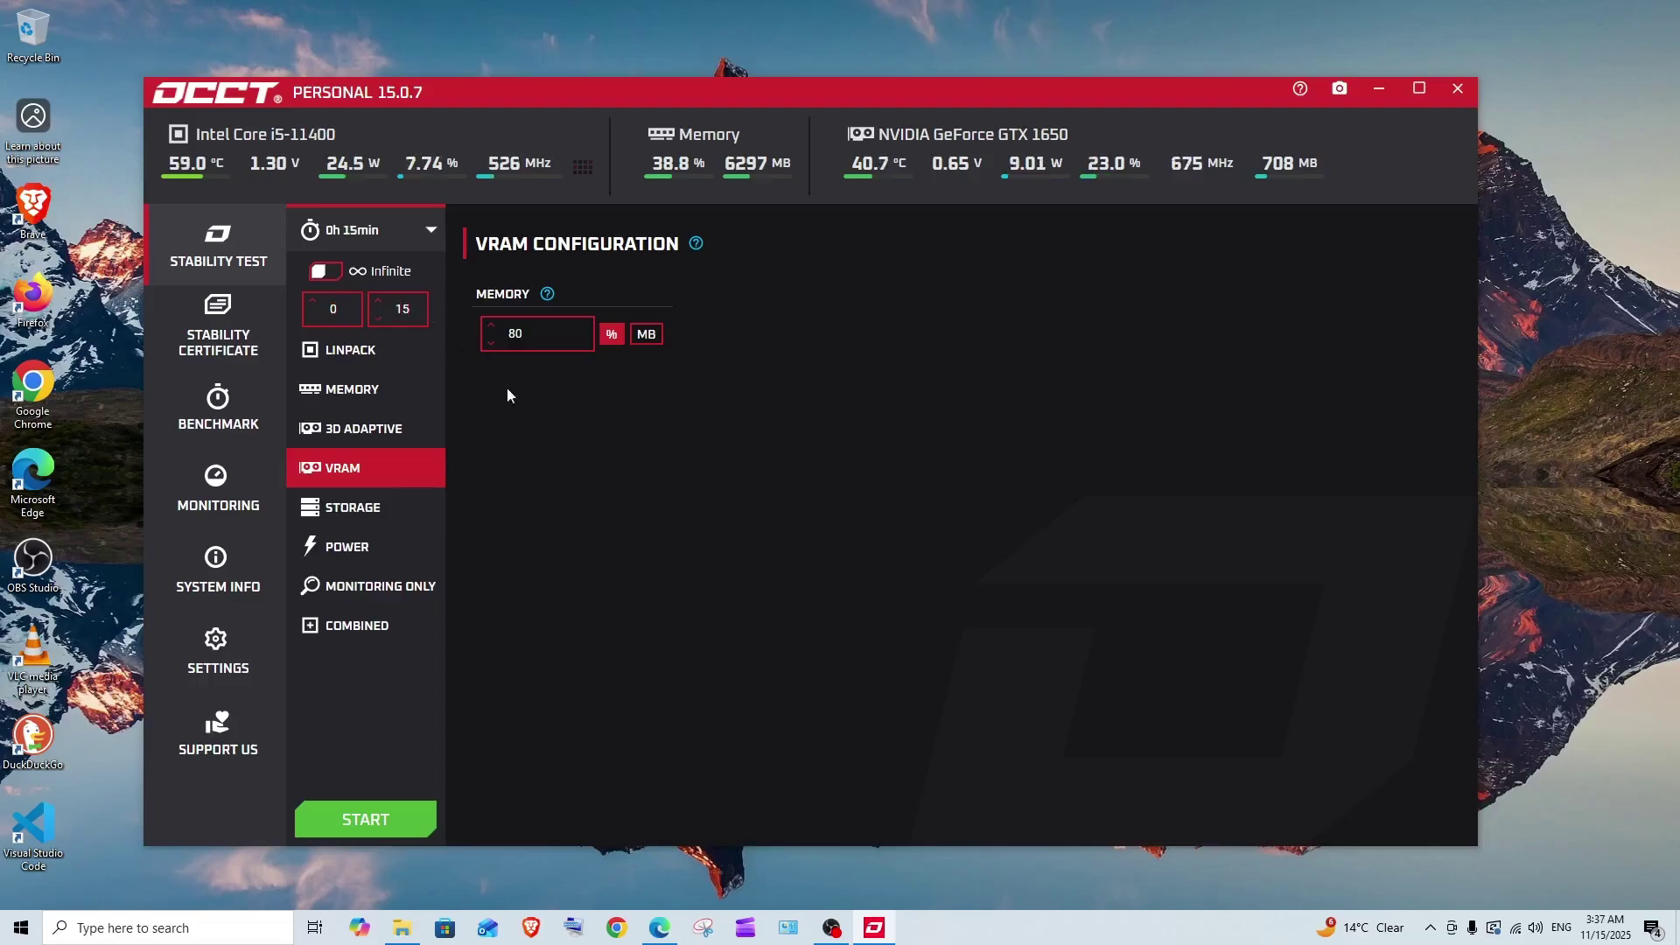
{"action": "left_click", "coordinate": [616, 513]}
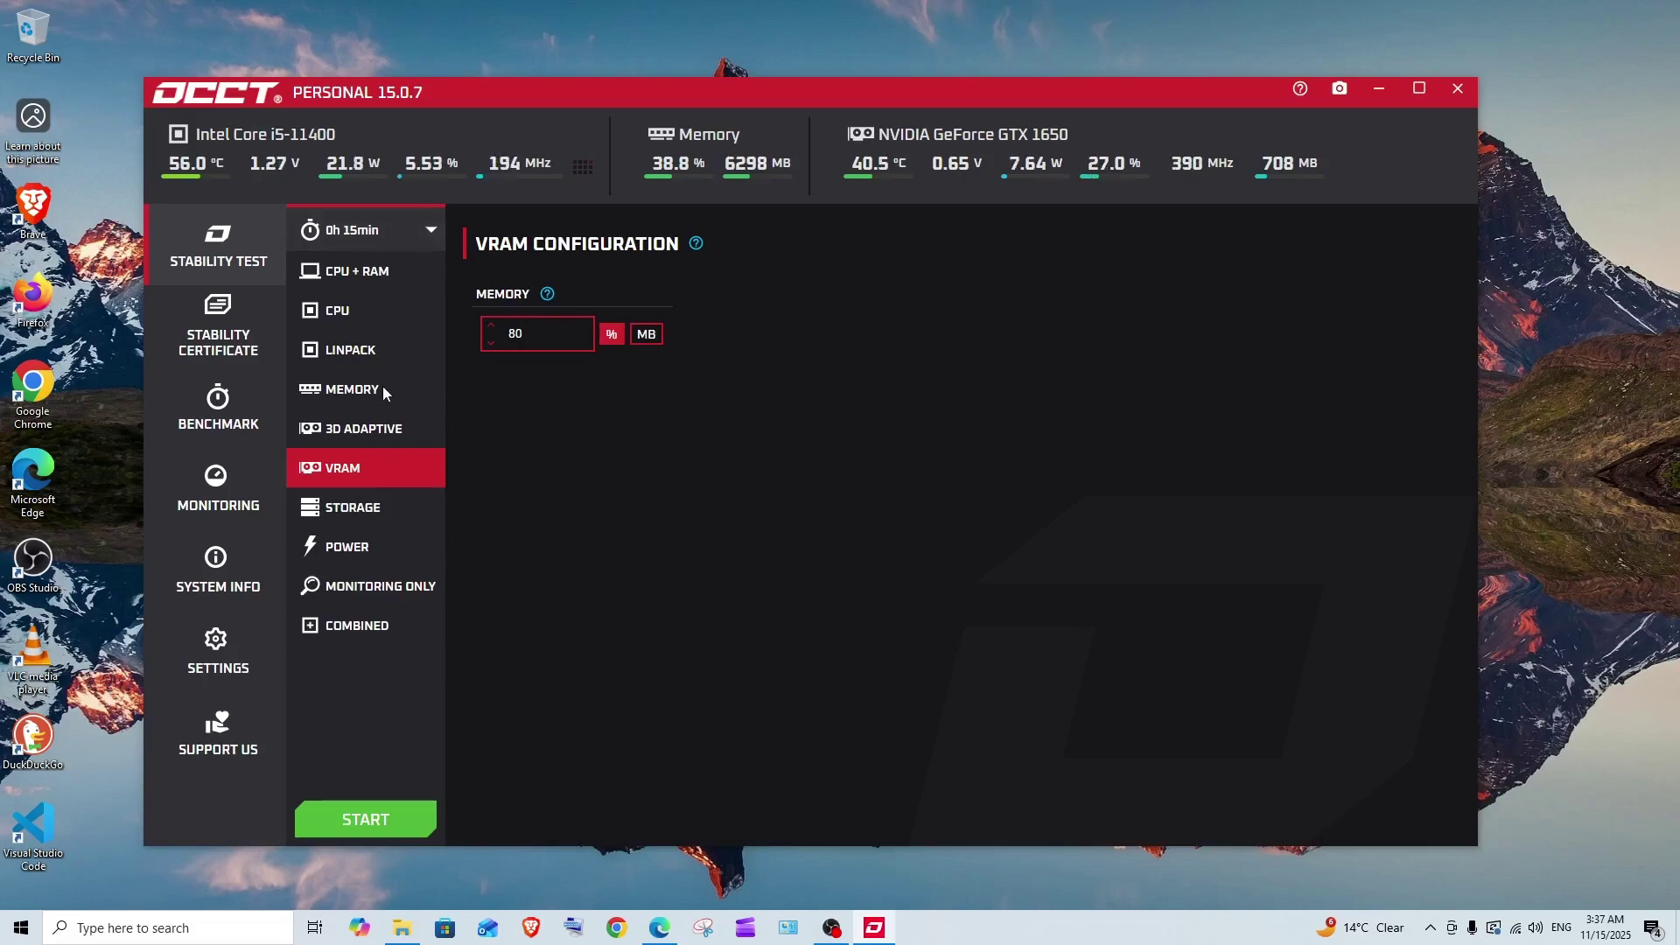
Compare the Monitoring, Power, Storage, Memory, Linpack, CPU and CPU + RAM tests, then reselect VRAM
{"action": "left_click_drag", "start_coordinate": [561, 86], "coordinate": [583, 86]}
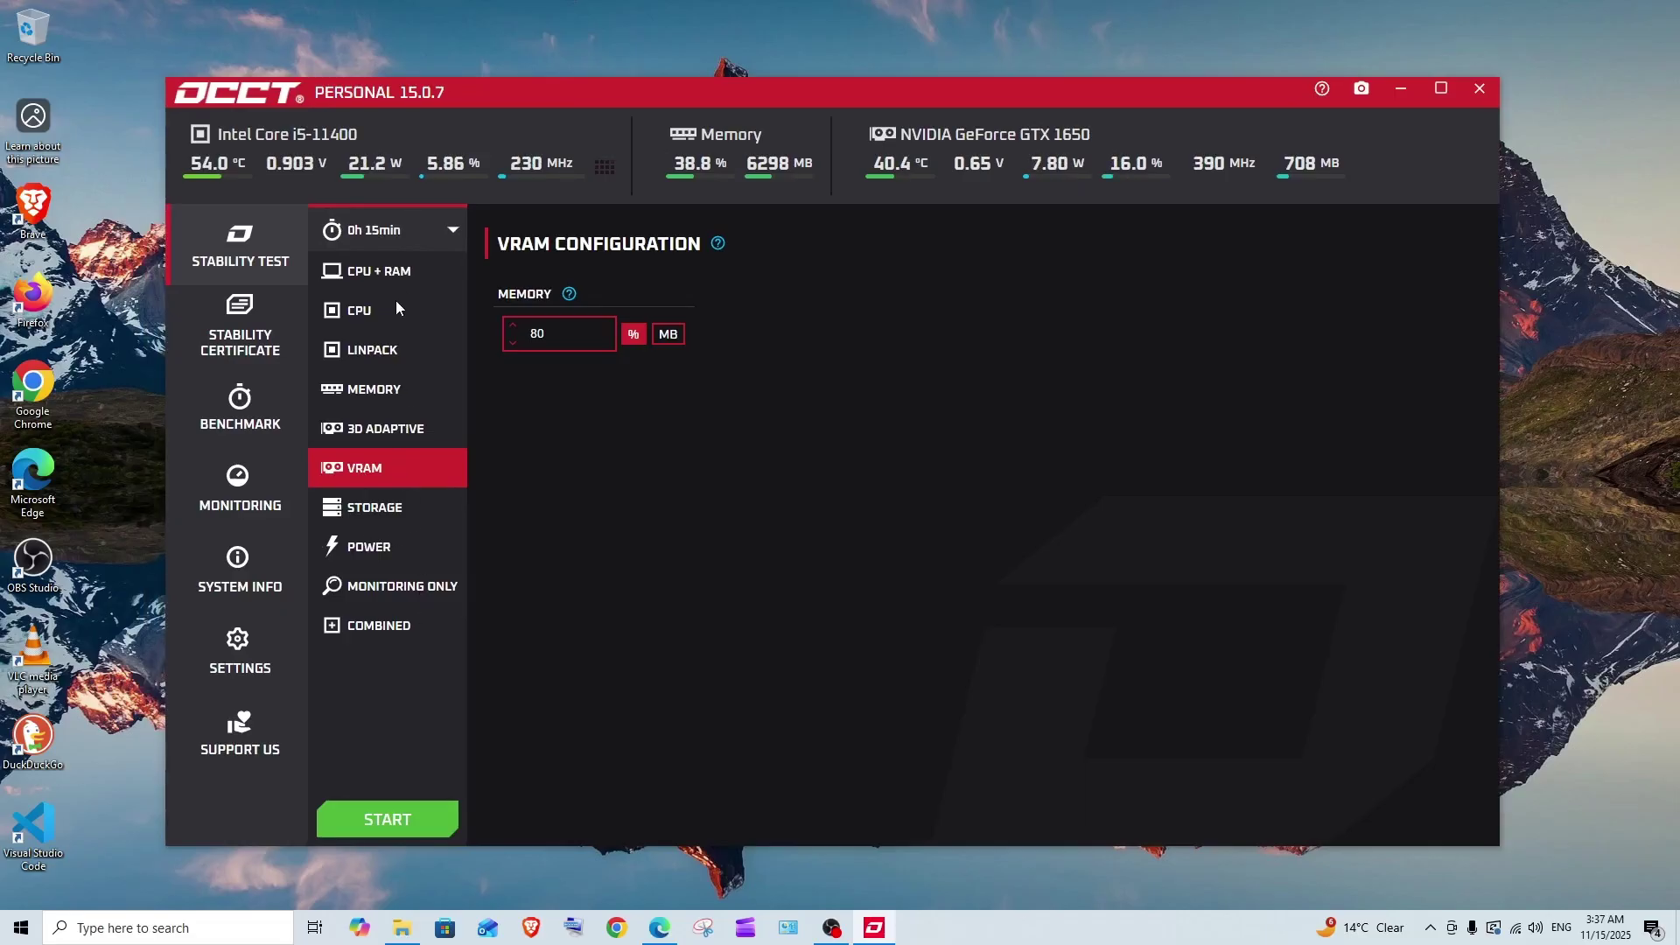
{"action": "left_click", "coordinate": [409, 578]}
{"action": "left_click", "coordinate": [404, 562]}
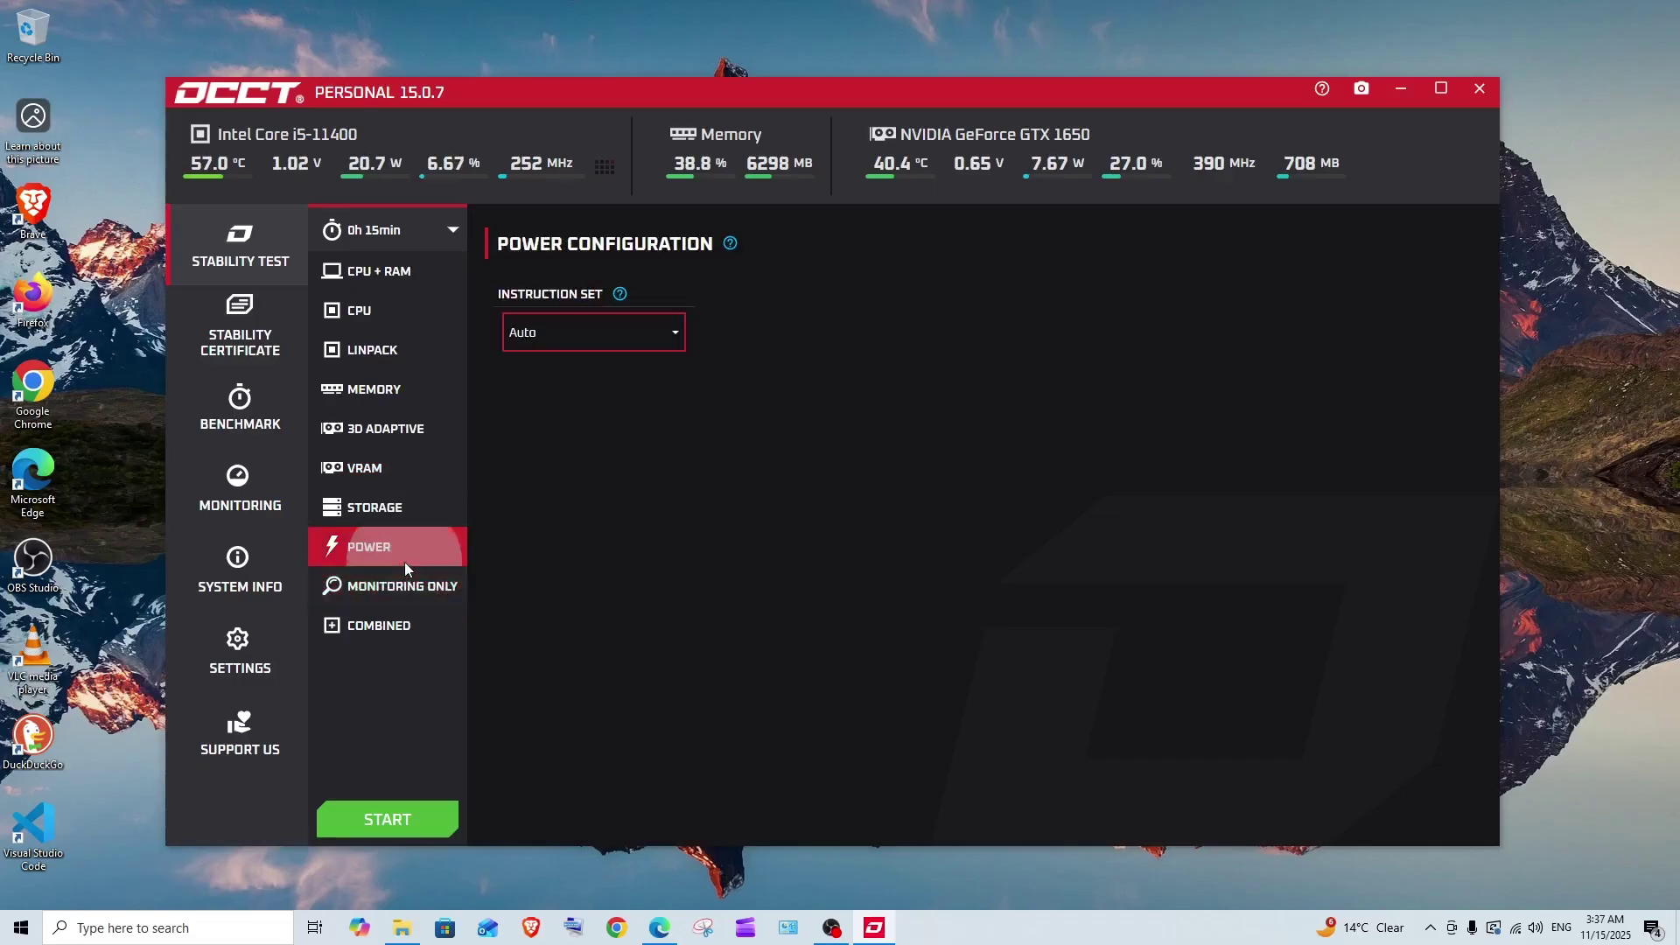
{"action": "left_click", "coordinate": [399, 513]}
{"action": "left_click", "coordinate": [397, 403]}
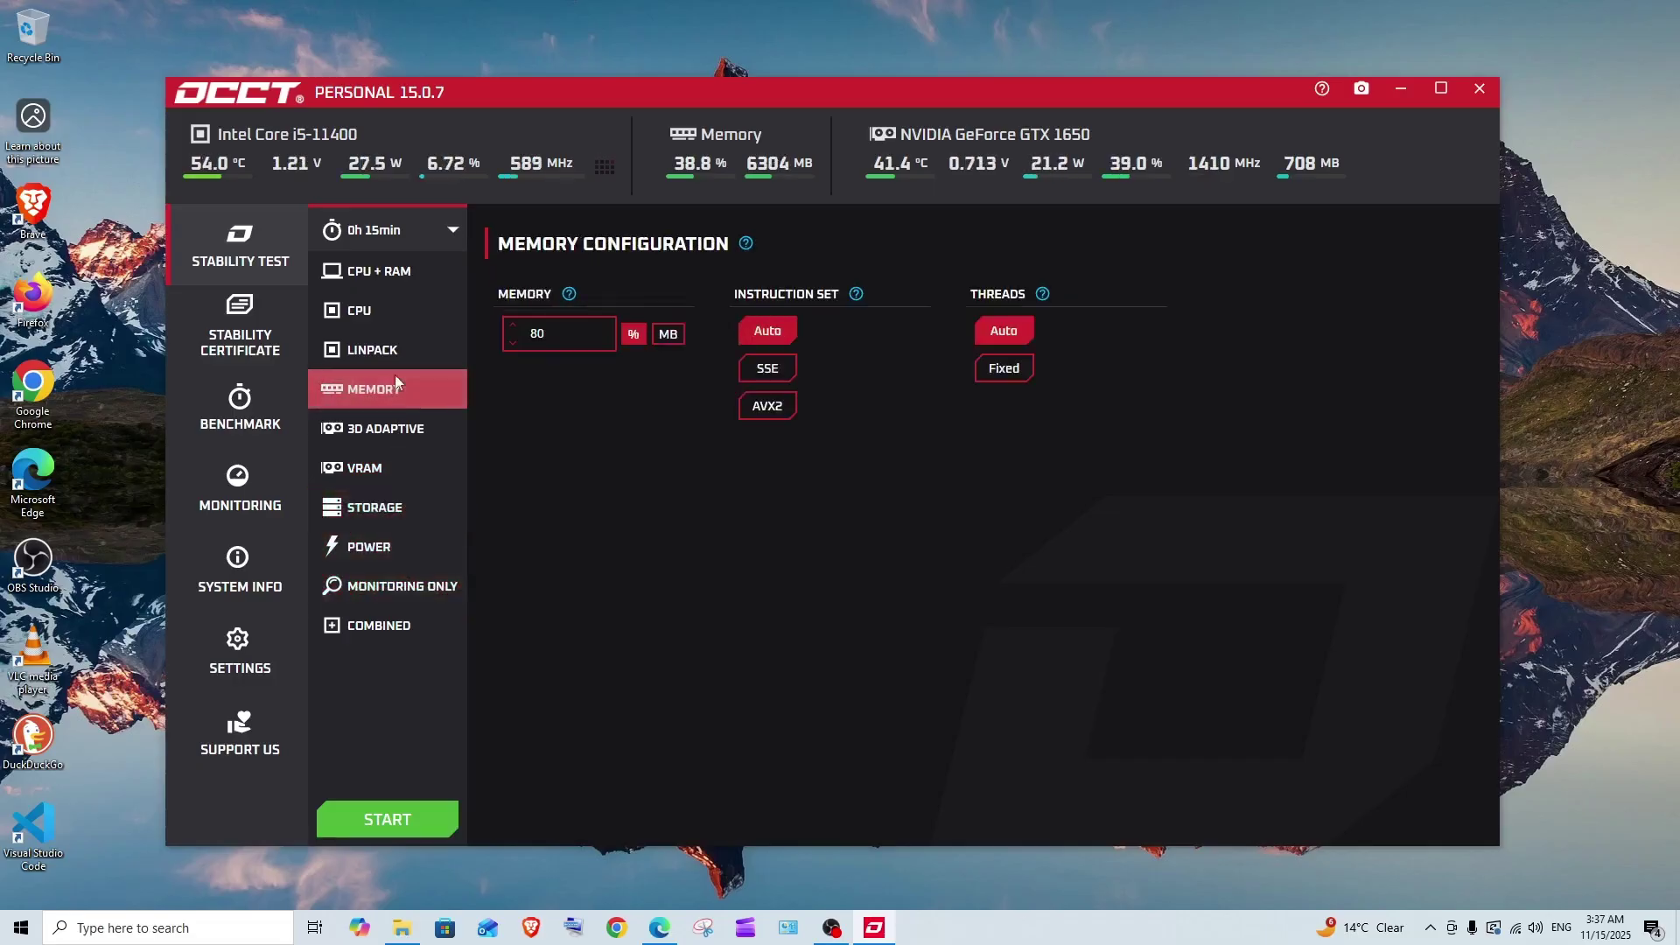
{"action": "left_click", "coordinate": [394, 352]}
{"action": "left_click", "coordinate": [388, 313]}
{"action": "left_click", "coordinate": [390, 276]}
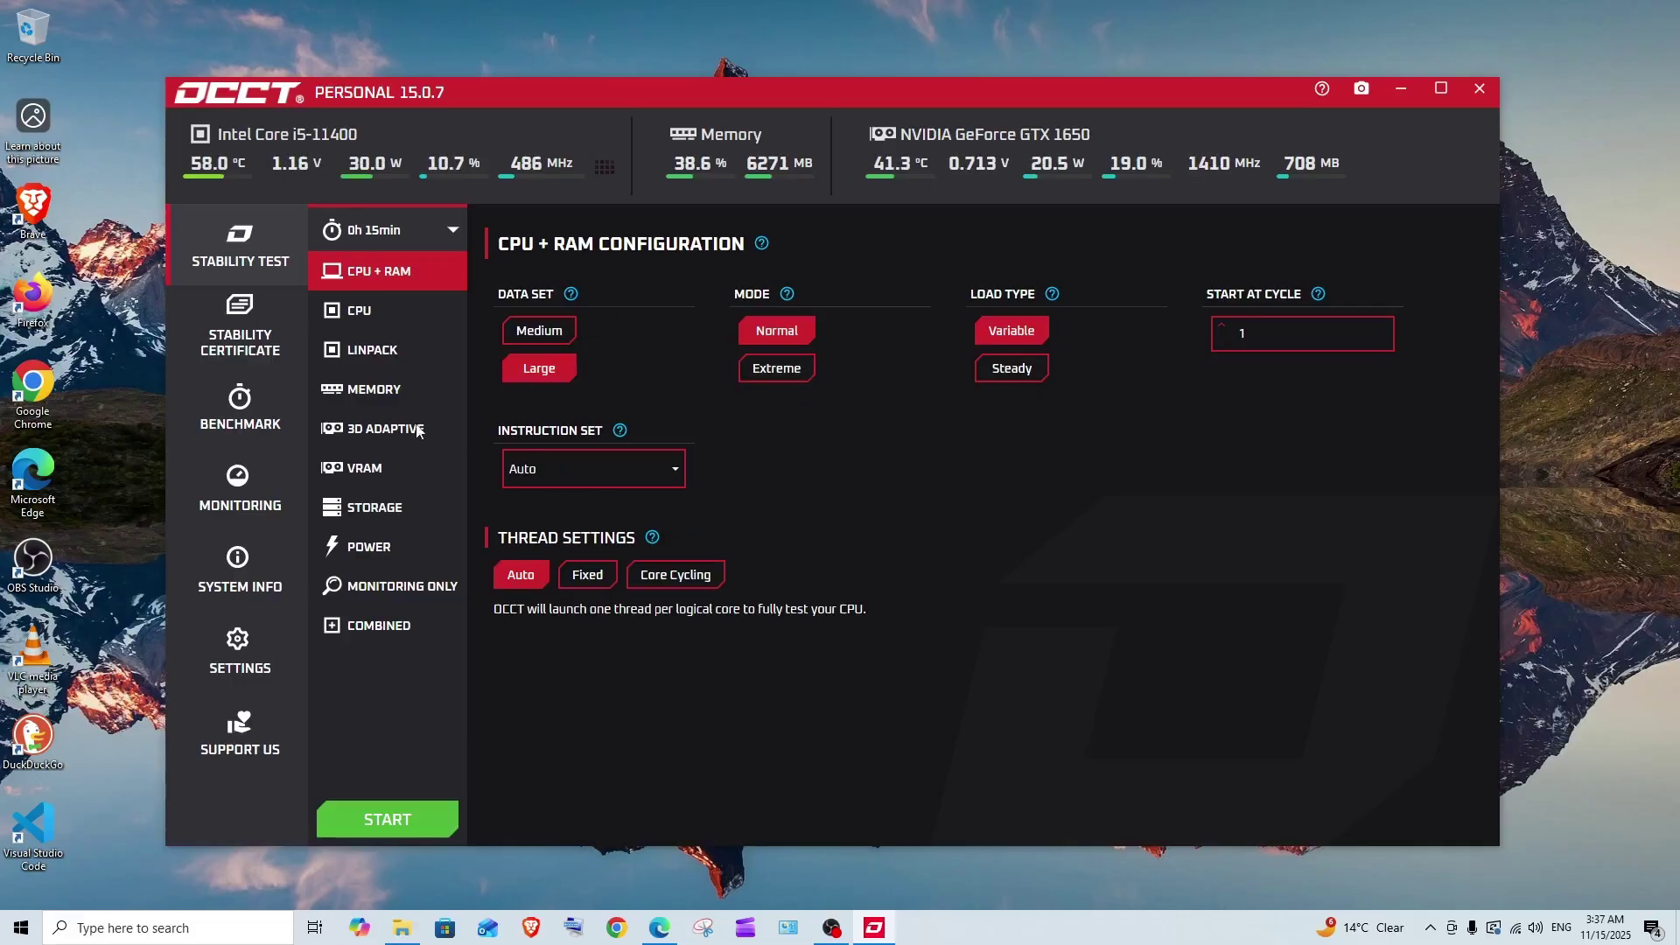
{"action": "left_click", "coordinate": [376, 475]}
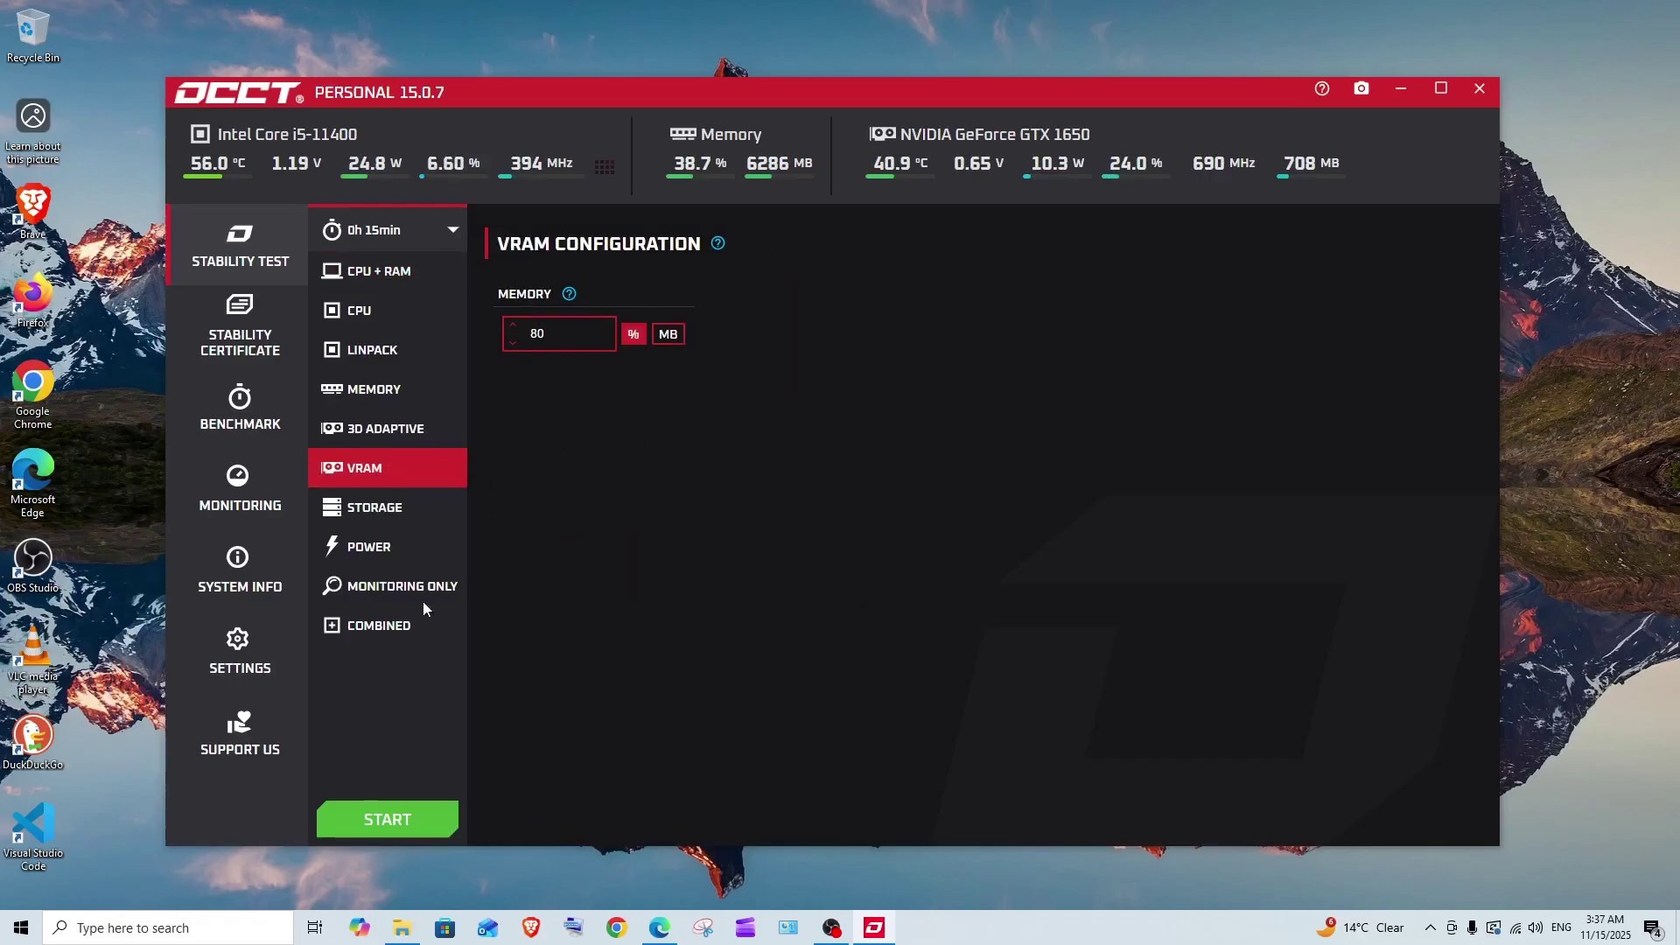
{"action": "left_click_drag", "start_coordinate": [561, 106], "coordinate": [637, 107]}
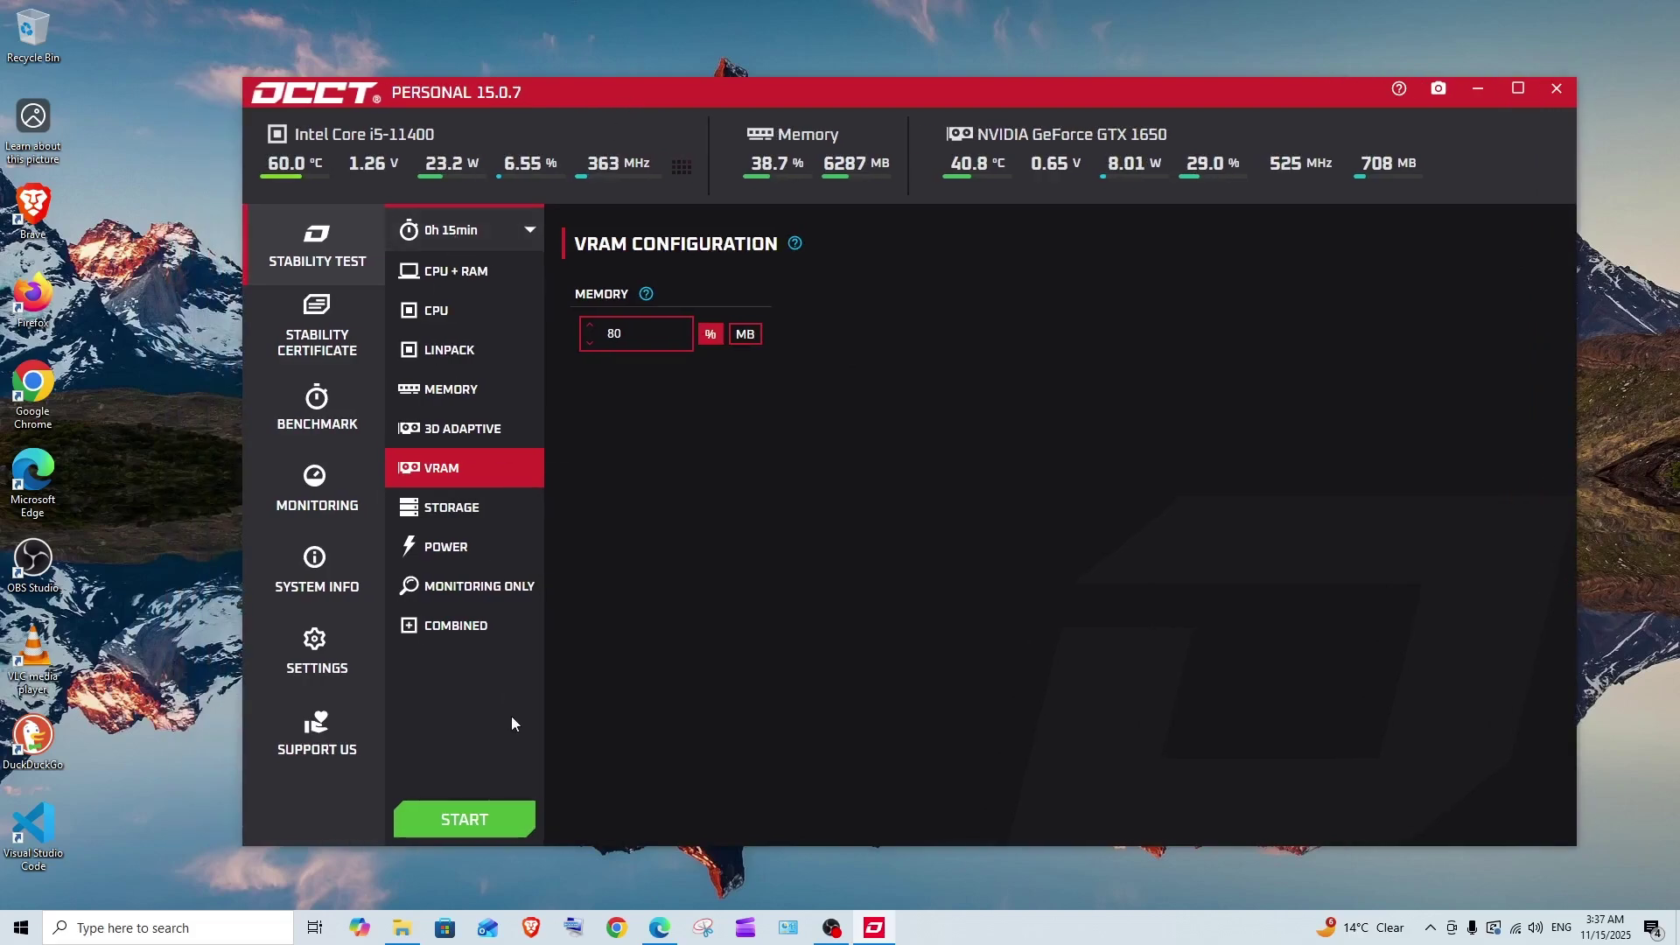
Launch the 15-minute VRAM test, confirming it in the 'Enjoying OCCT?' dialog
{"action": "left_click", "coordinate": [452, 827]}
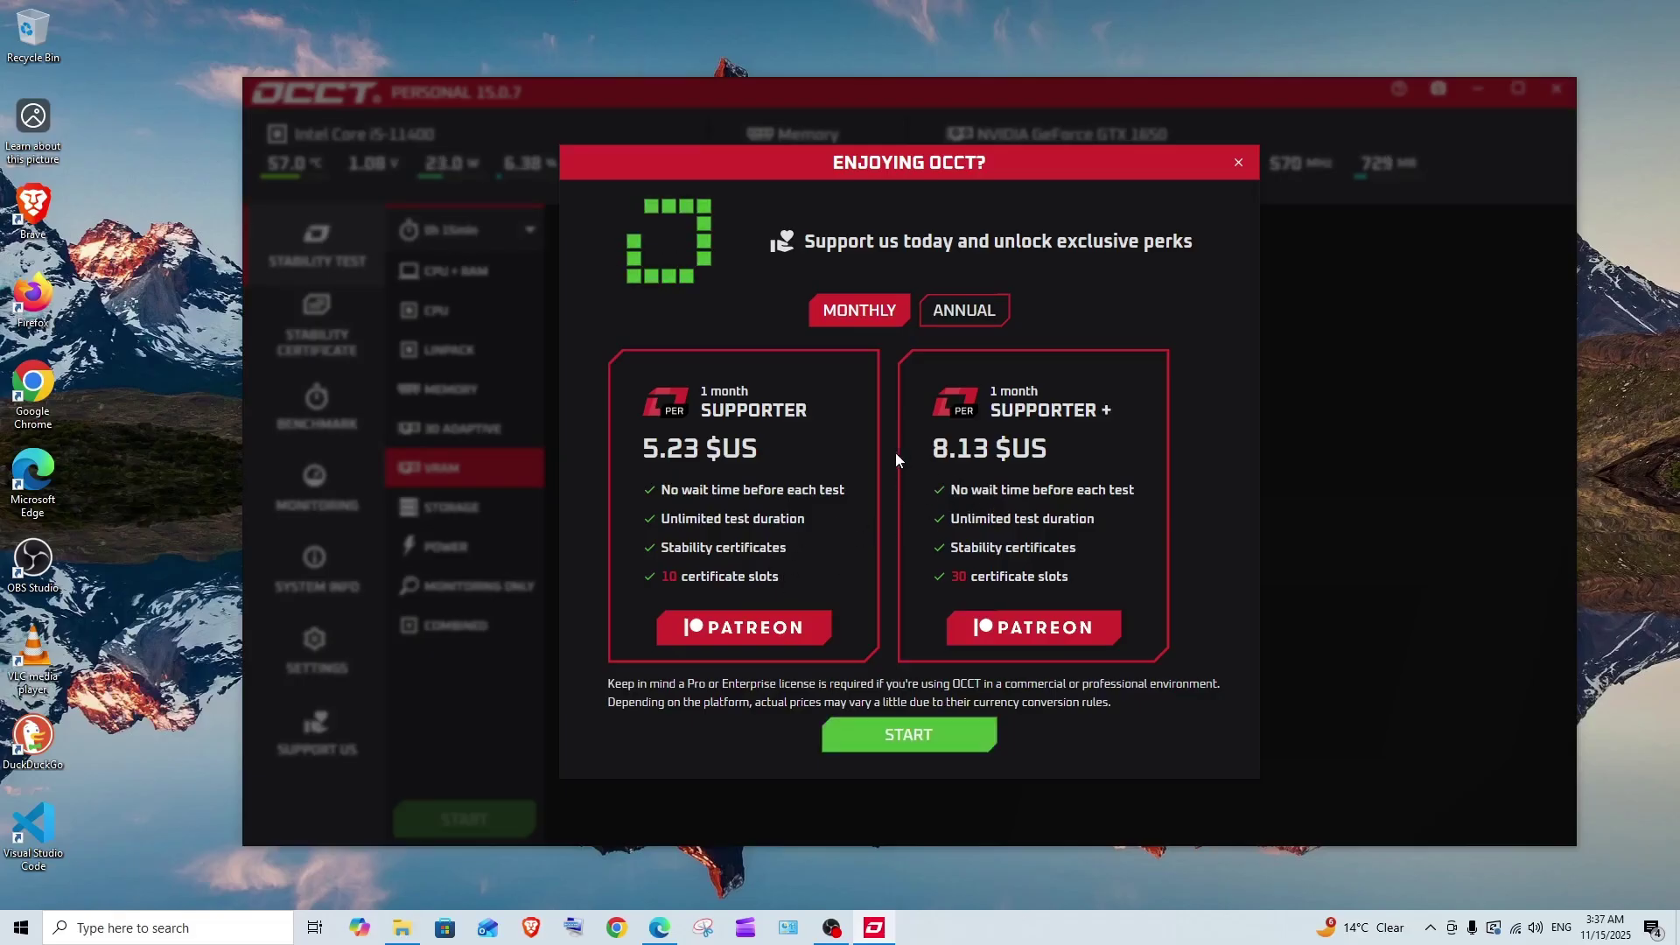
{"action": "left_click", "coordinate": [929, 742]}
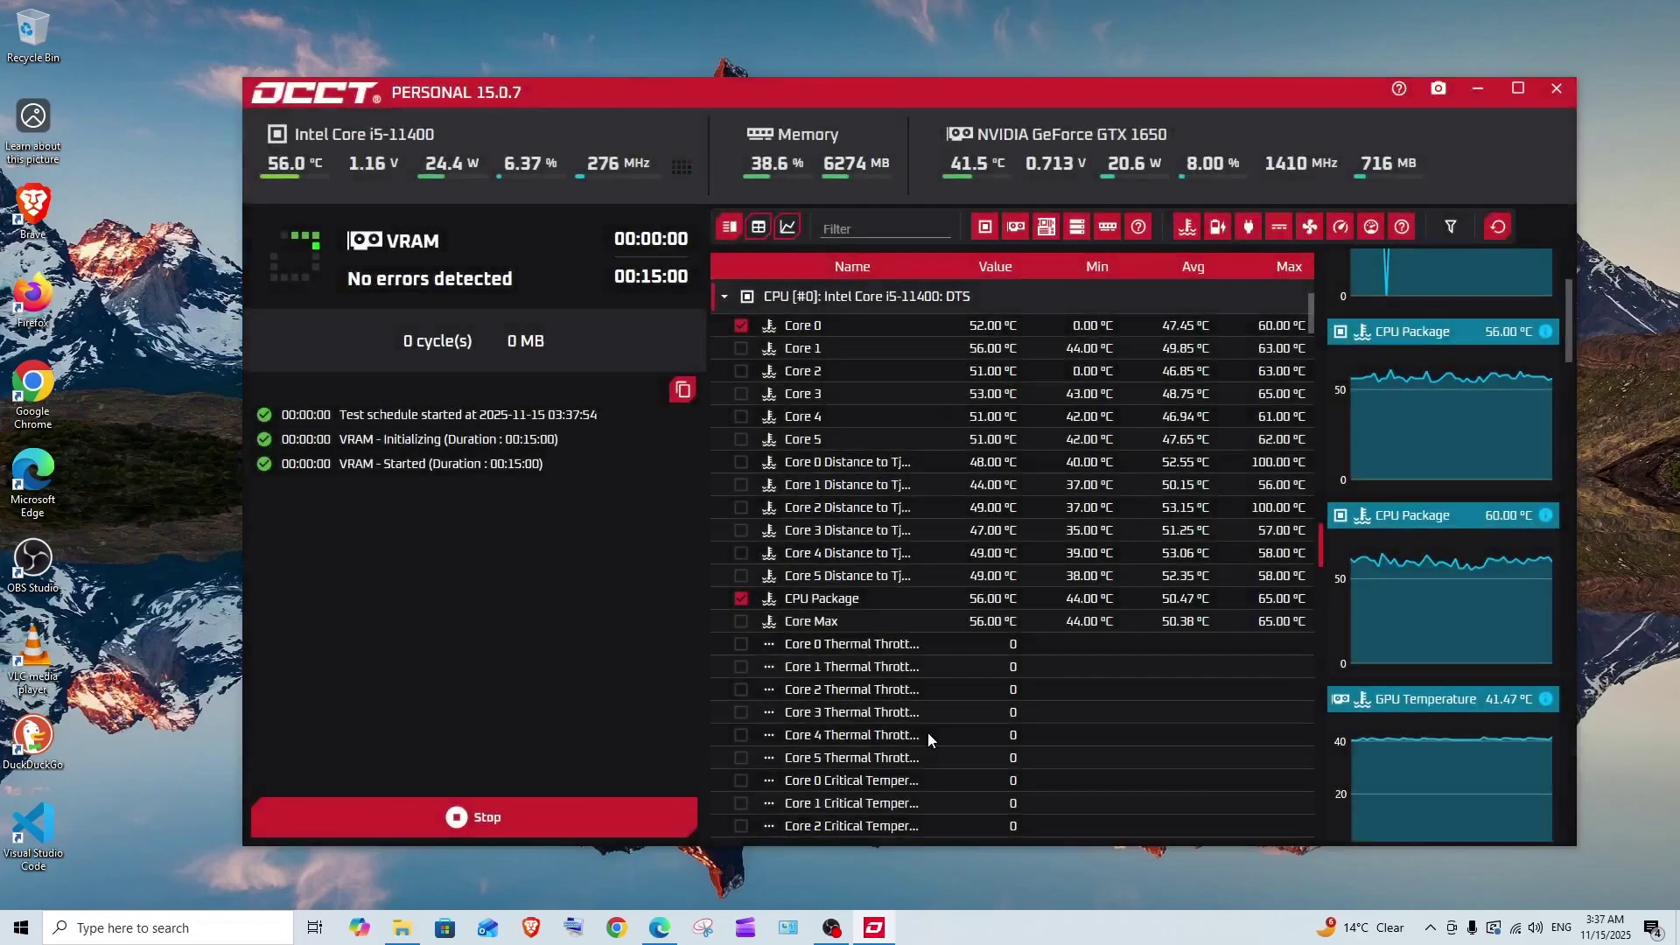
Nudge the OCCT window right and let the VRAM test finish 47 cycles on 3276 MB error-free
{"action": "left_click_drag", "start_coordinate": [760, 88], "coordinate": [822, 95]}
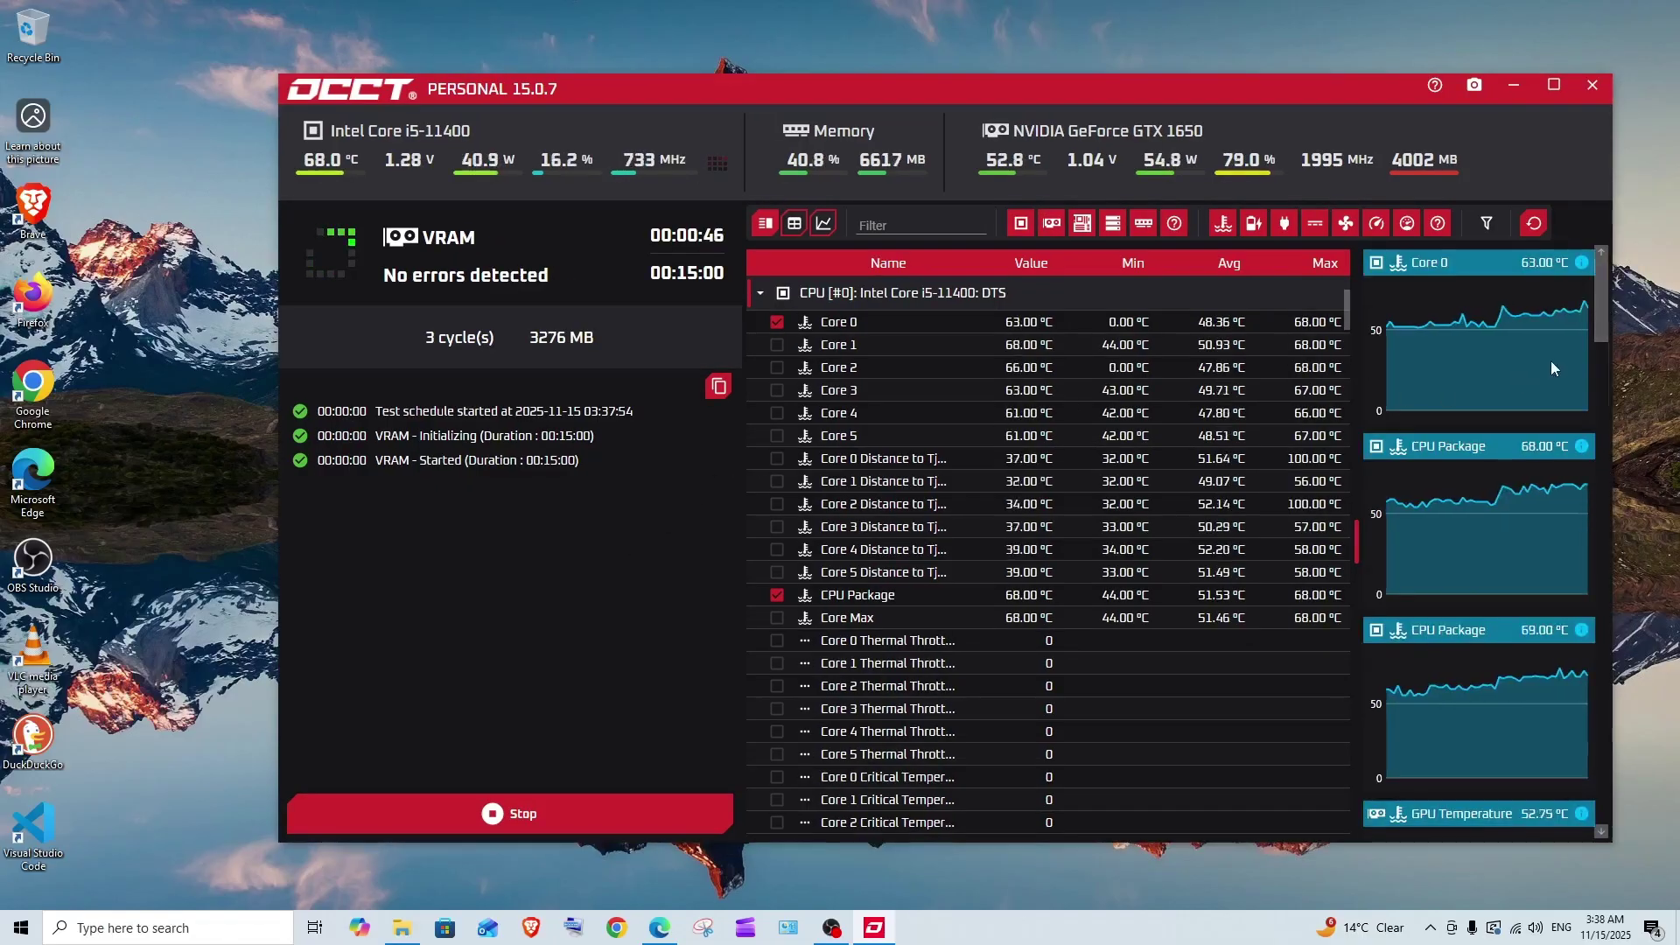
{"action": "mouse_move", "coordinate": [1602, 290]}
{"action": "left_mouse_down"}
{"action": "mouse_move", "coordinate": [1614, 562]}
{"action": "mouse_move", "coordinate": [1600, 290]}
{"action": "left_mouse_up"}
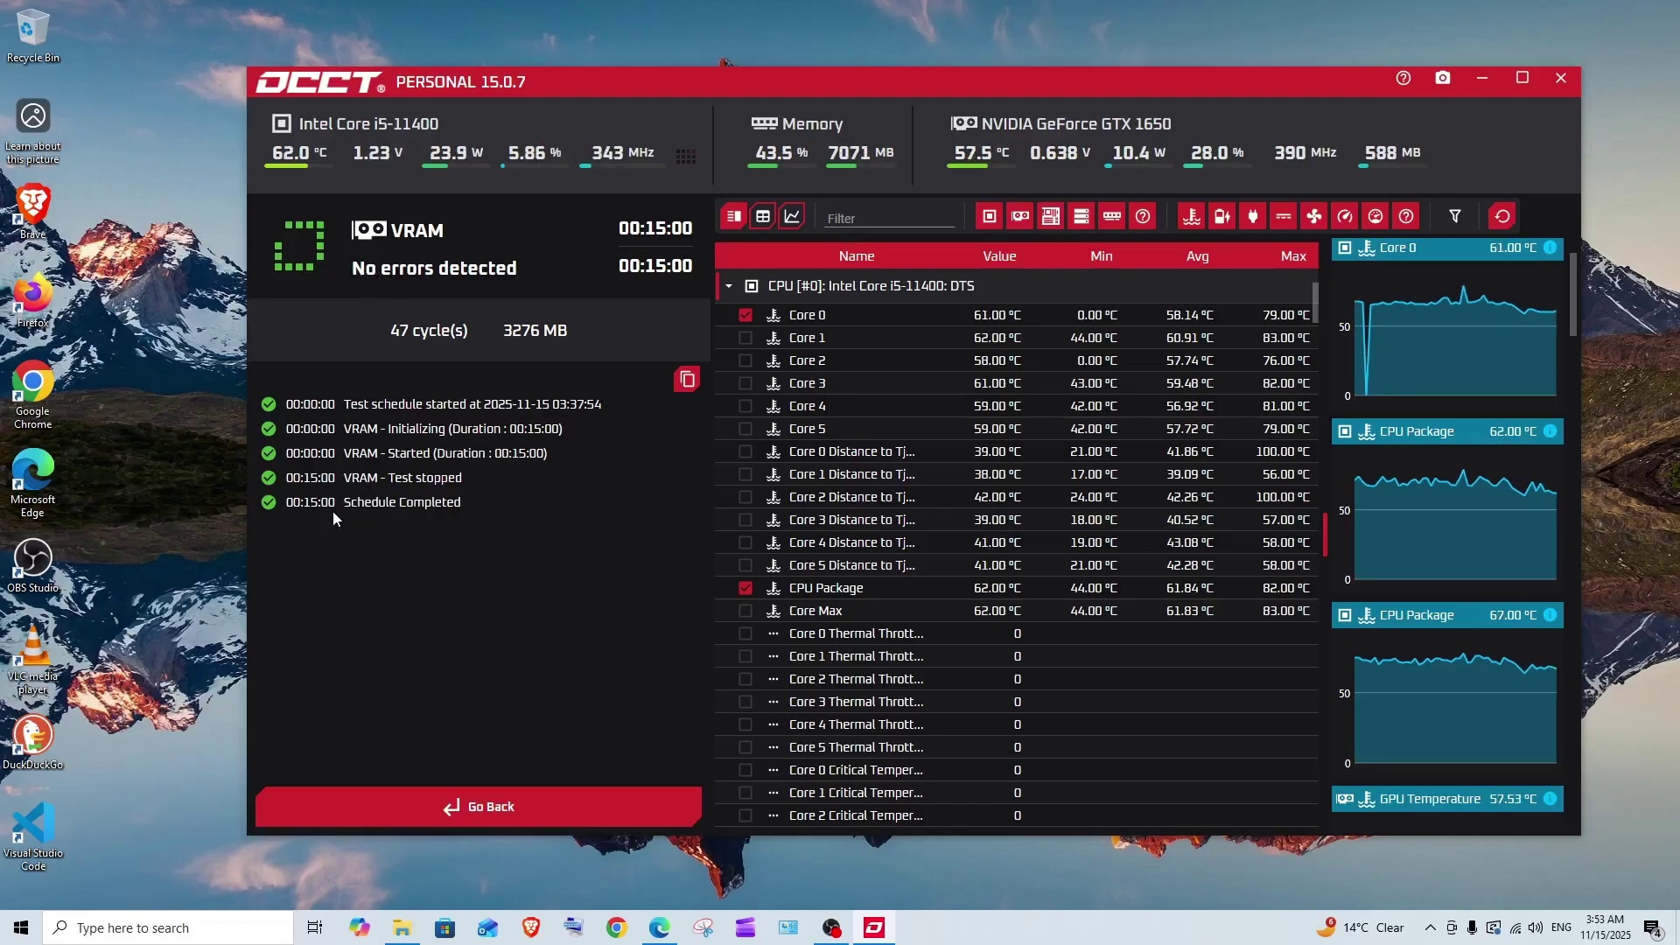
Leave the VRAM results, select the CPU stability test and start it
{"action": "left_click", "coordinate": [480, 811]}
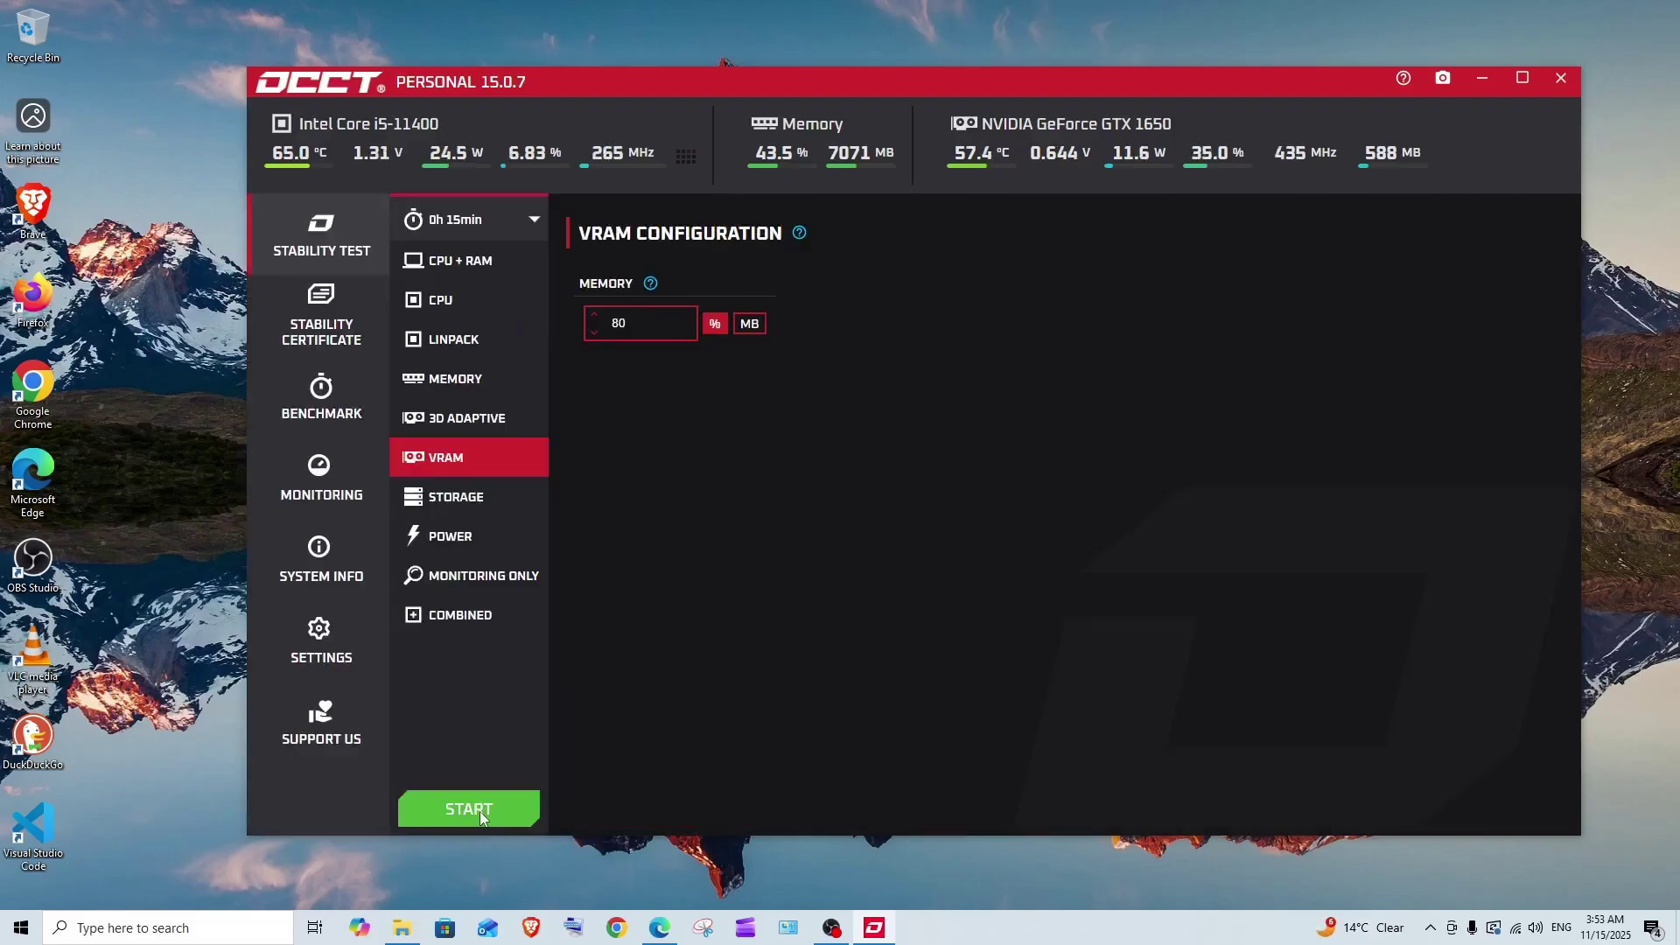
{"action": "left_click", "coordinate": [475, 307]}
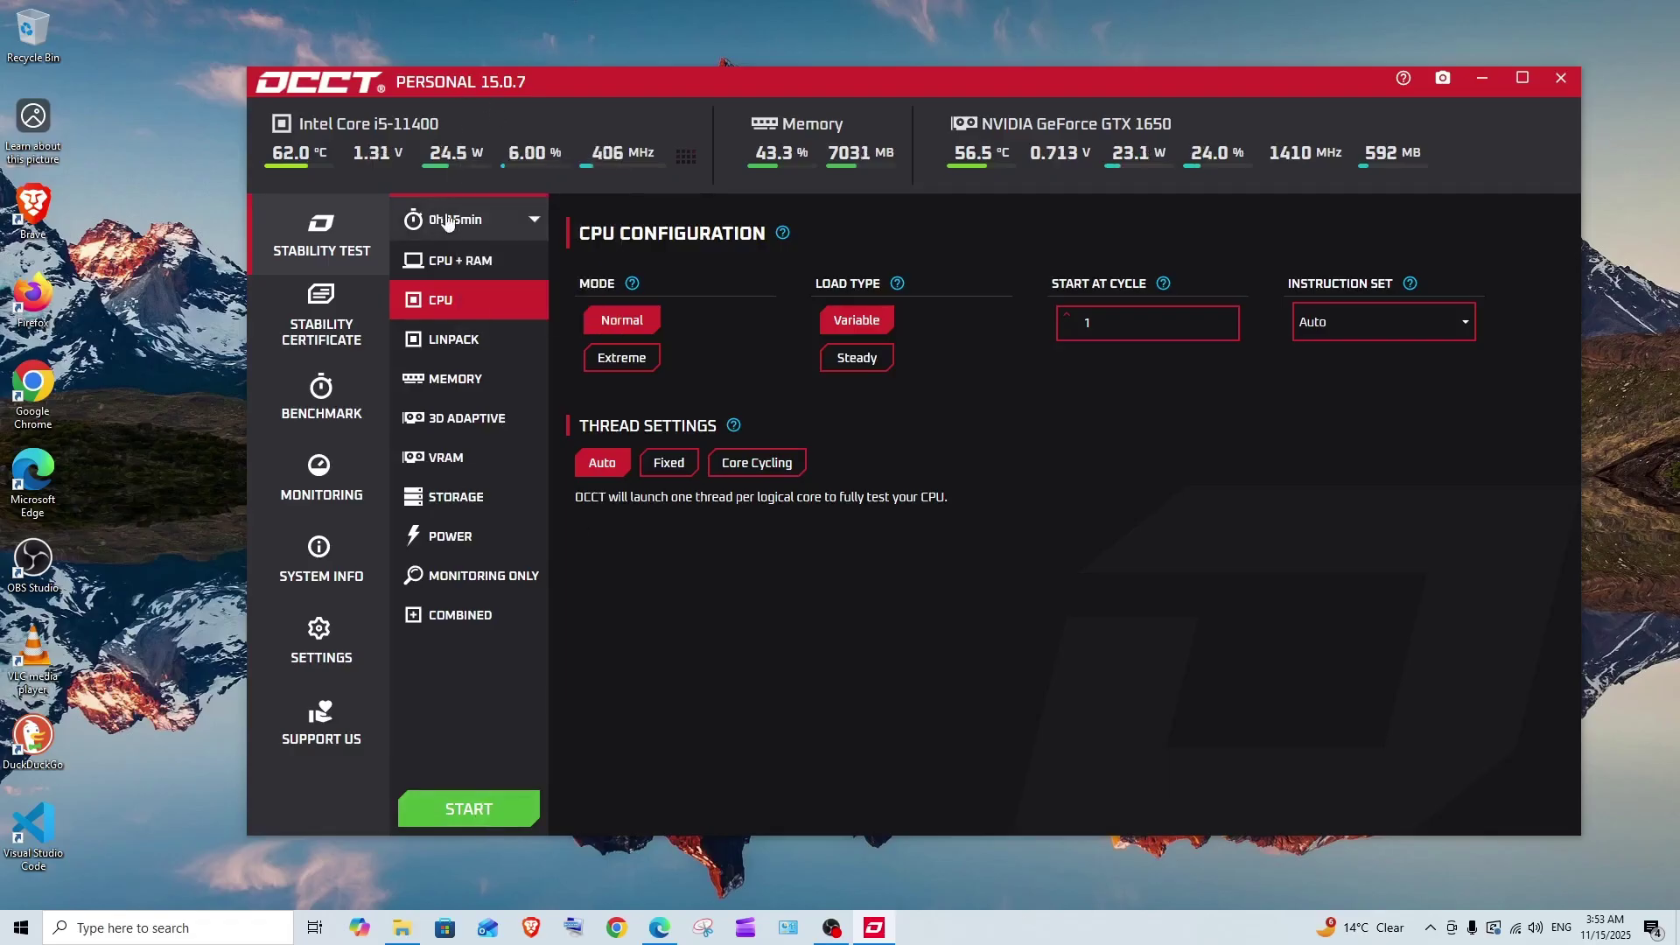
{"action": "left_click", "coordinate": [477, 805]}
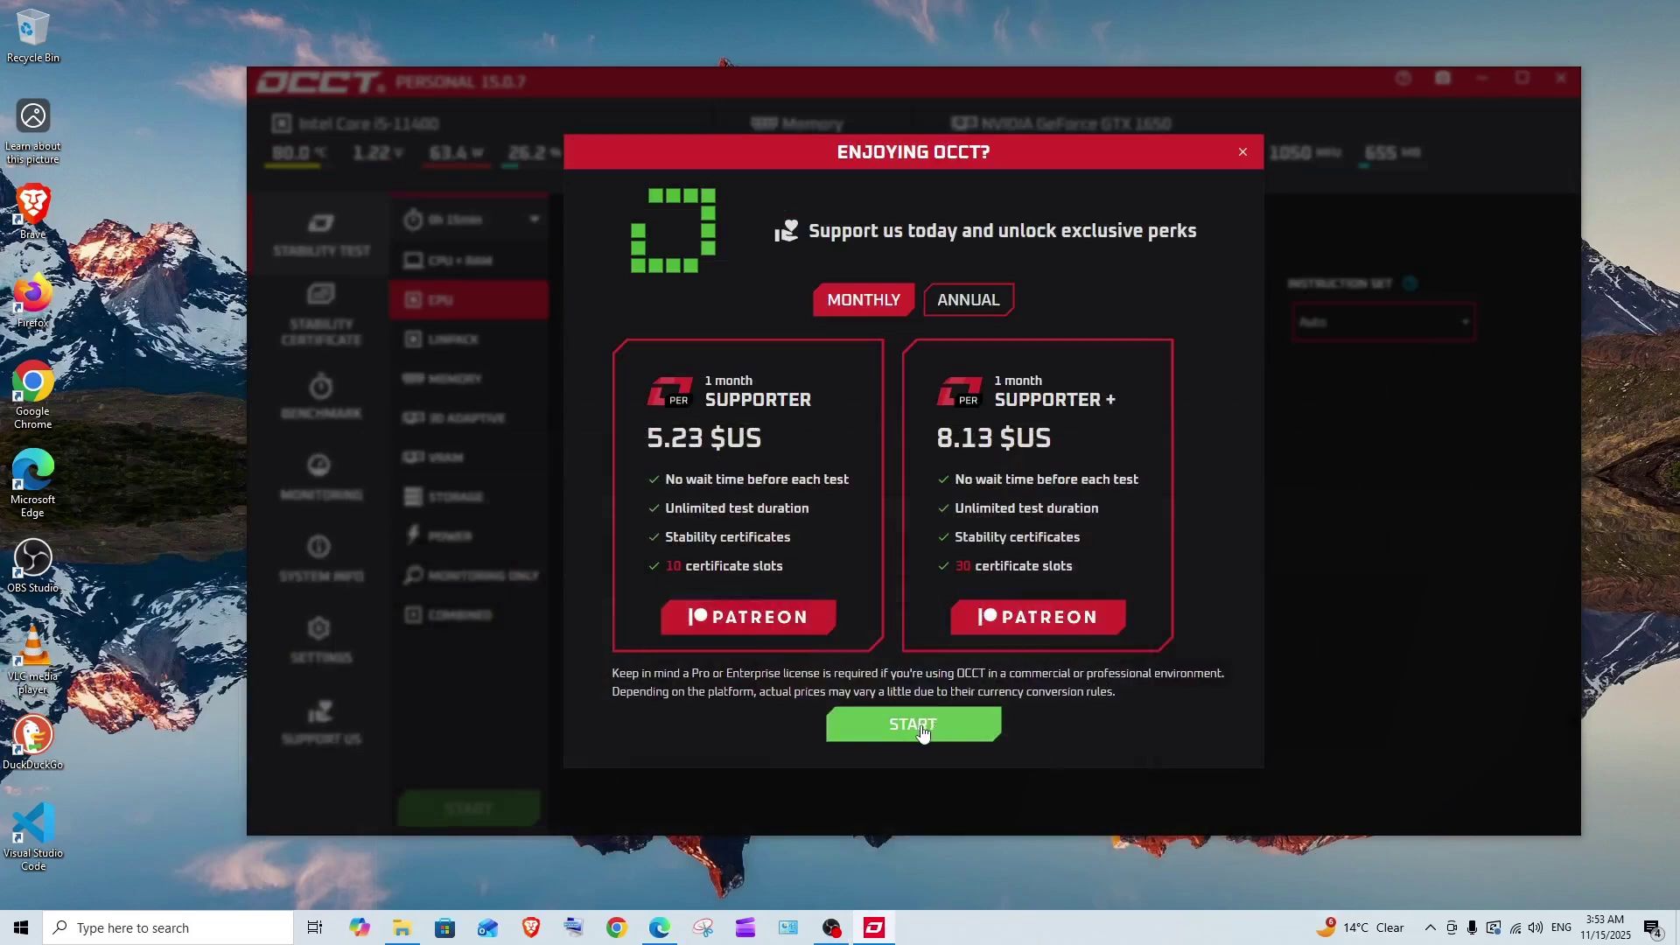
Confirm START in the 'Enjoying OCCT?' prompt; the CPU test crashes at 00:00:04 with code -1
{"action": "left_click", "coordinate": [927, 730]}
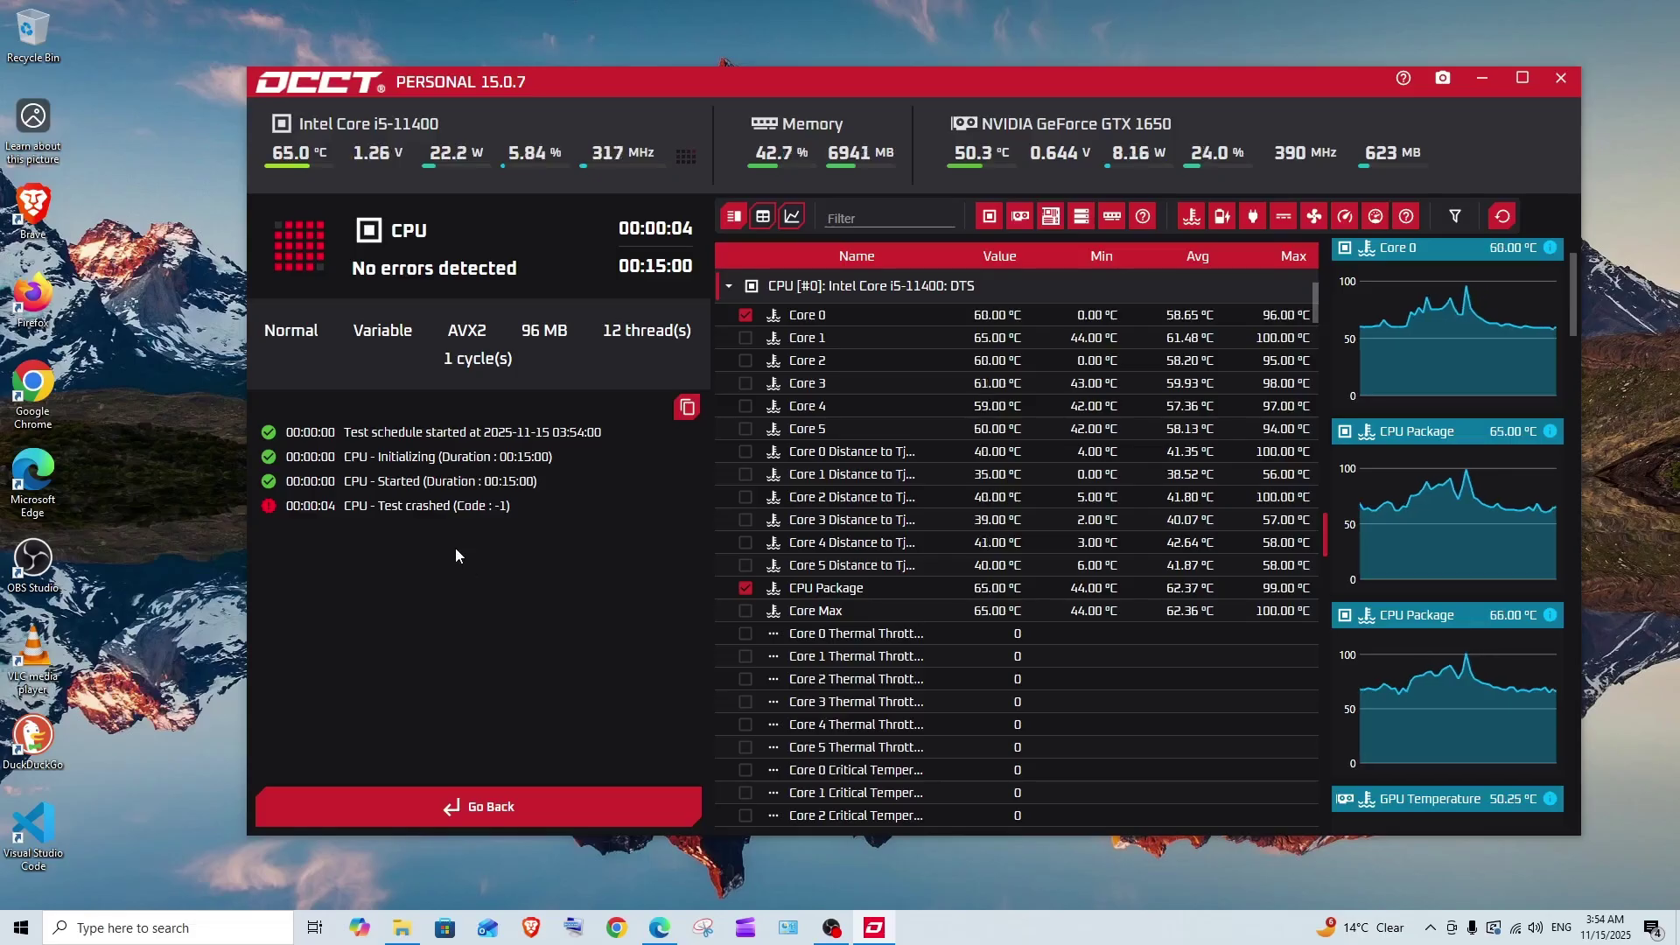
Leave the crashed test and browse the Memory, Latency/Bandwidth and Storage benchmarks, ending on CPU
{"action": "left_click", "coordinate": [503, 807]}
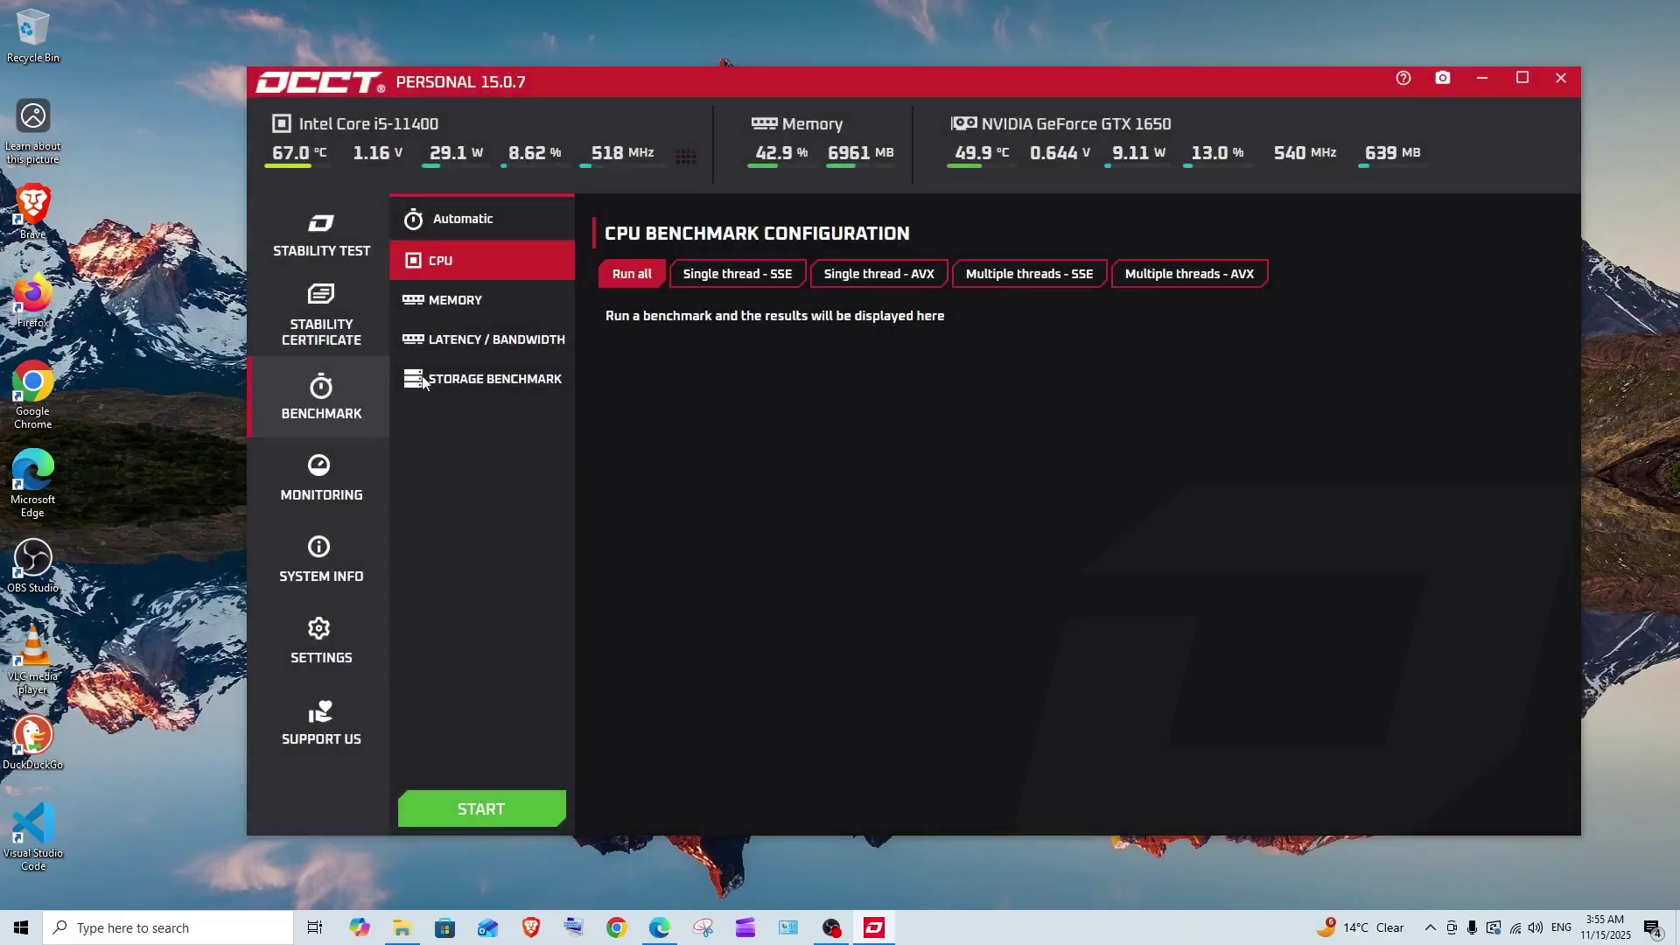
{"action": "left_click", "coordinate": [481, 306]}
{"action": "left_click", "coordinate": [485, 338]}
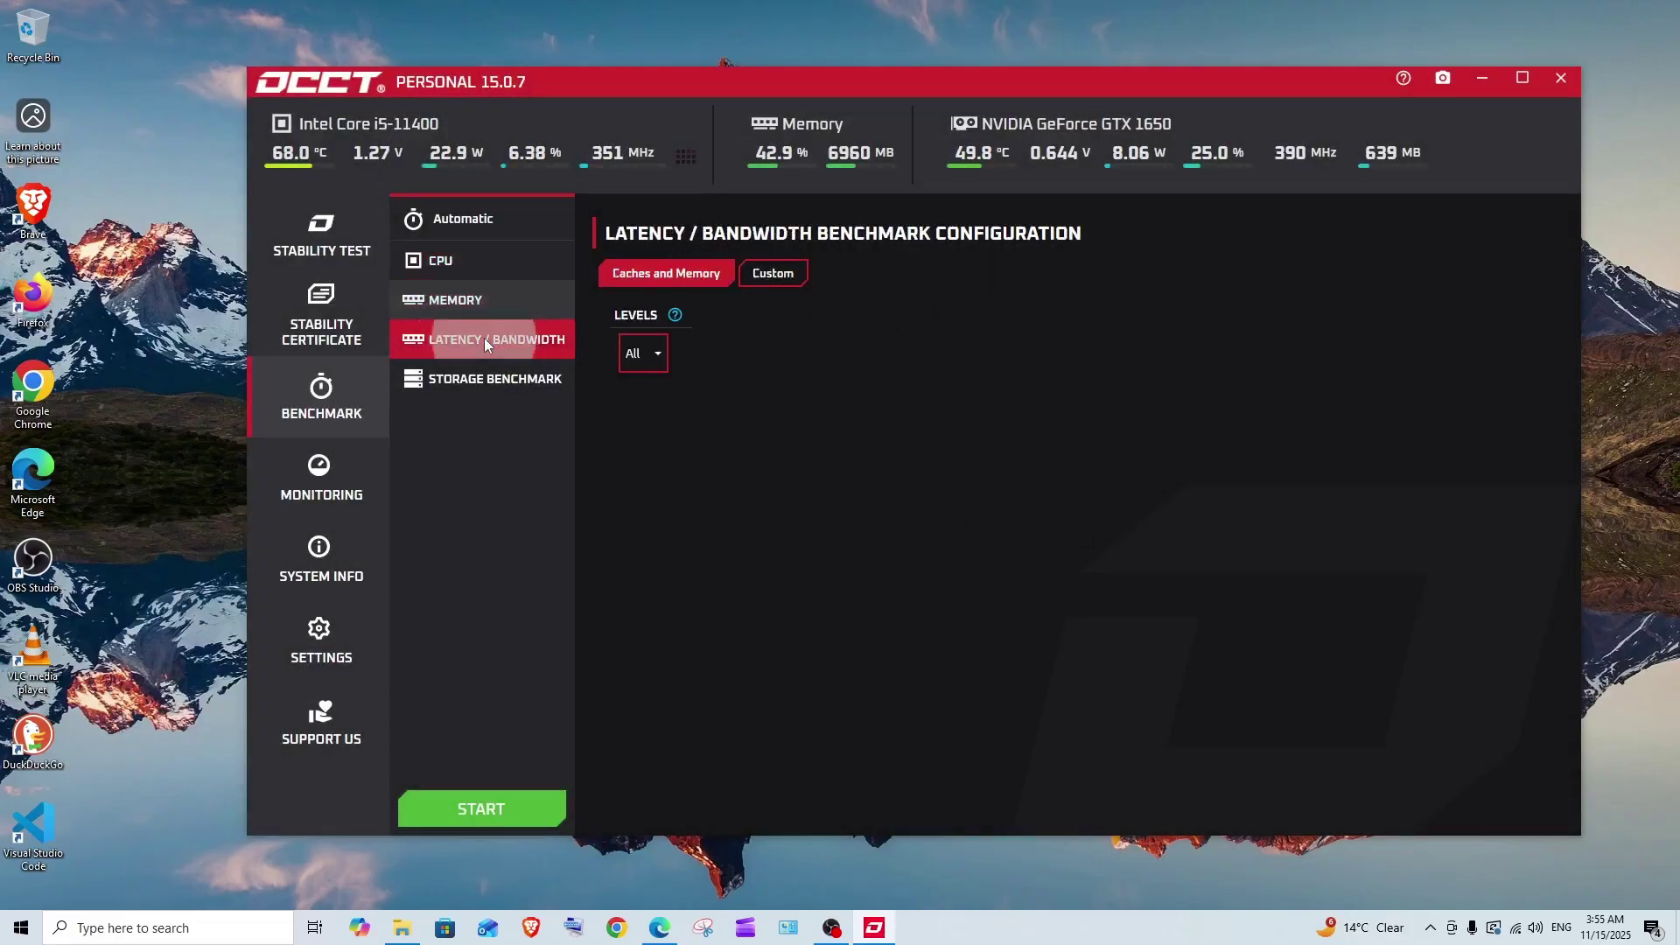
{"action": "left_click", "coordinate": [490, 378]}
{"action": "left_click", "coordinate": [481, 259]}
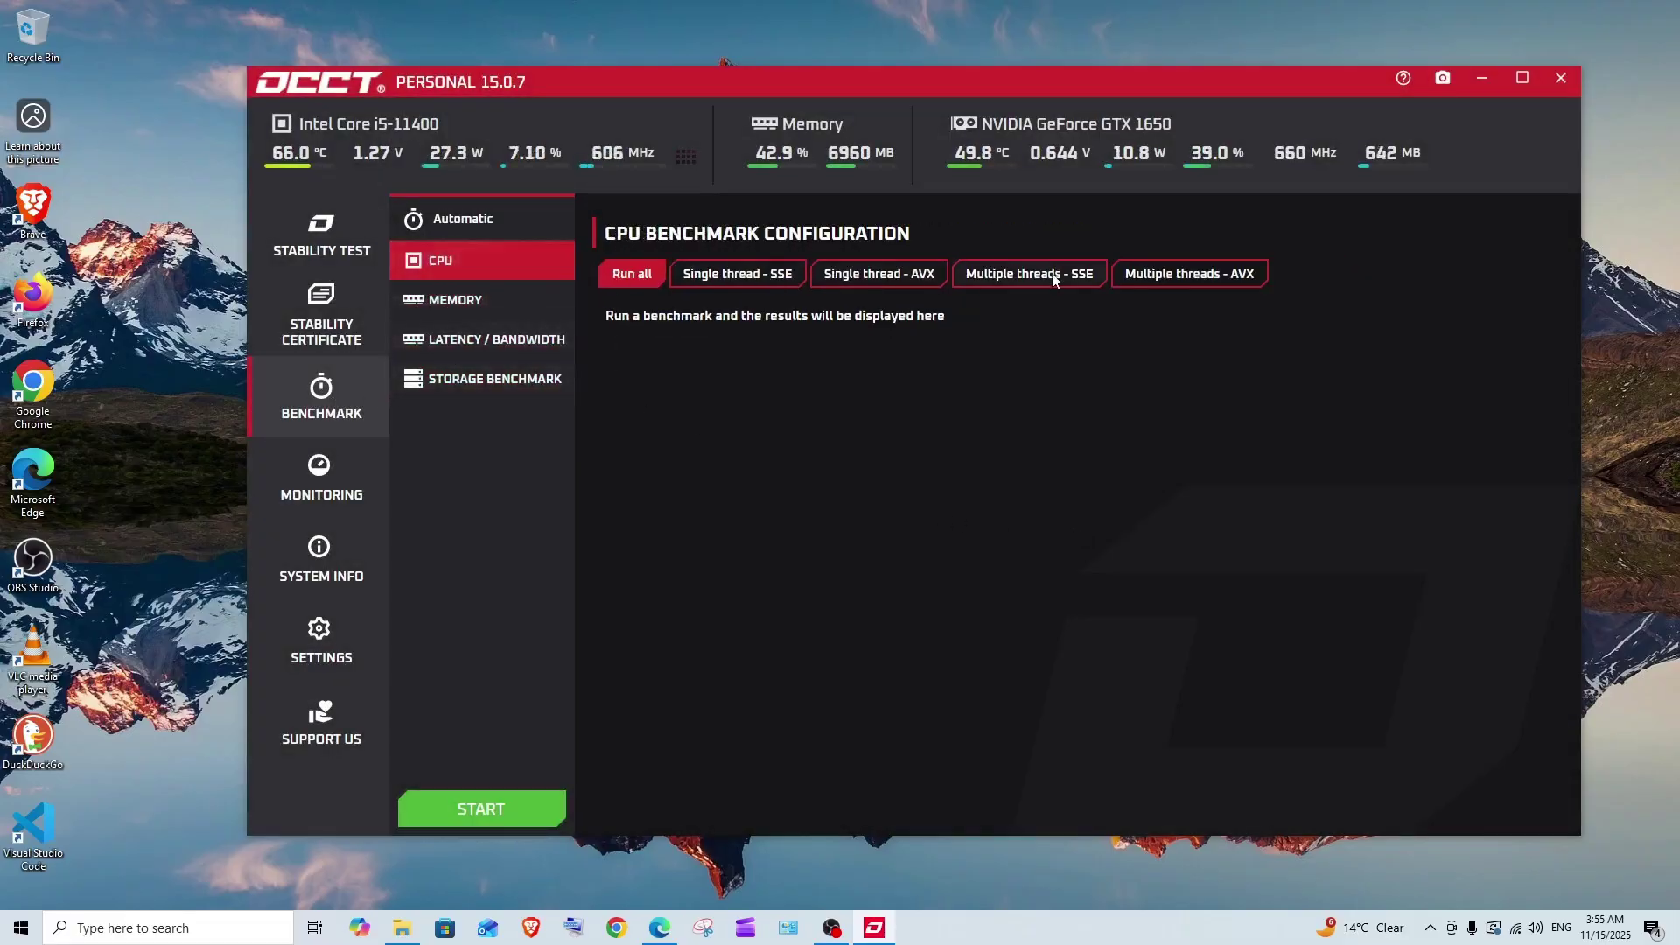